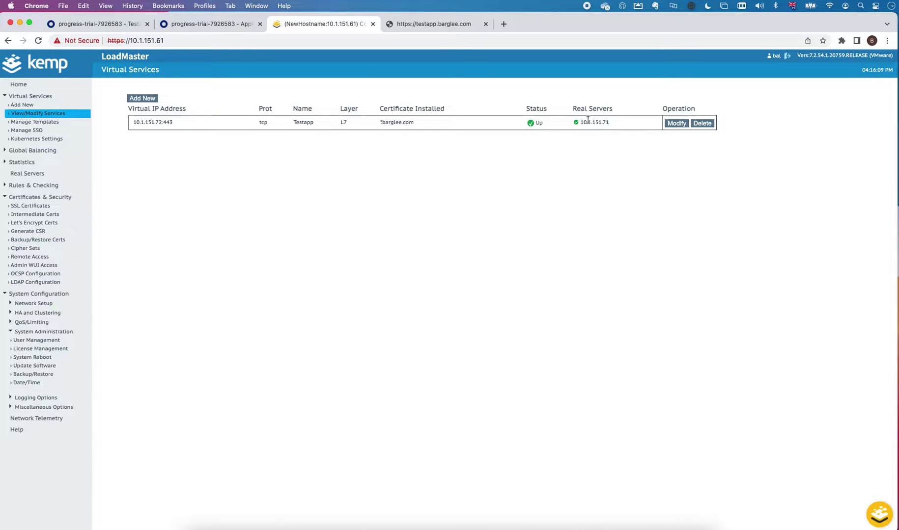
# - Reload the testapp.barglee.com page to confirm the Testapp service still responds
pyautogui.click(455, 23)
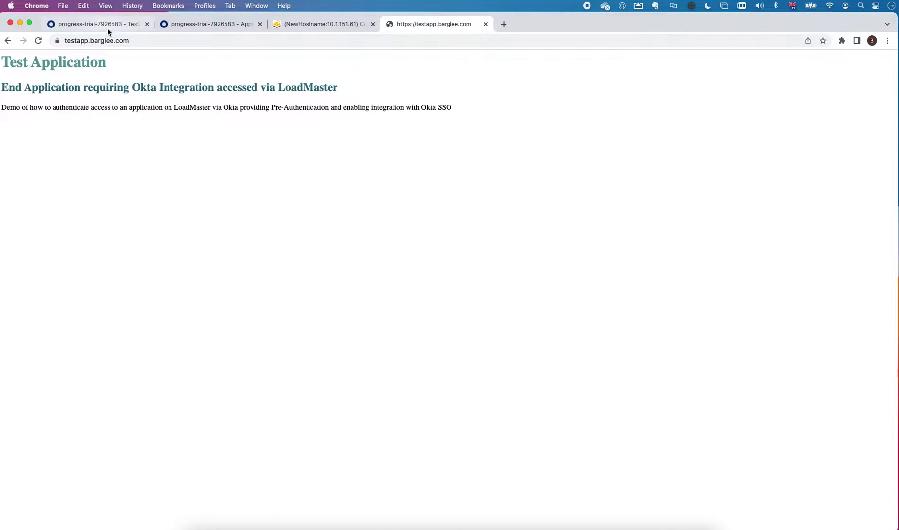
pyautogui.click(38, 41)
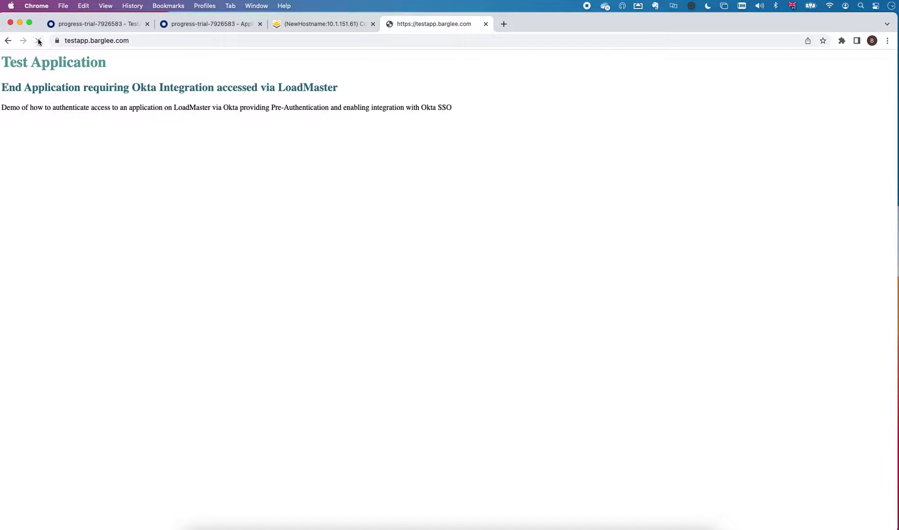
pyautogui.click(322, 27)
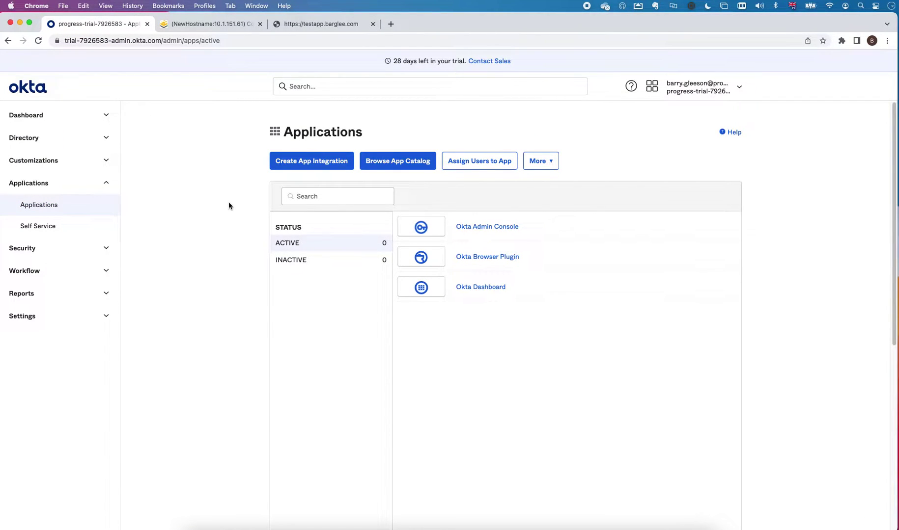
# - Start a new SAML 2.0 app integration named 'Test application'
pyautogui.click(310, 163)
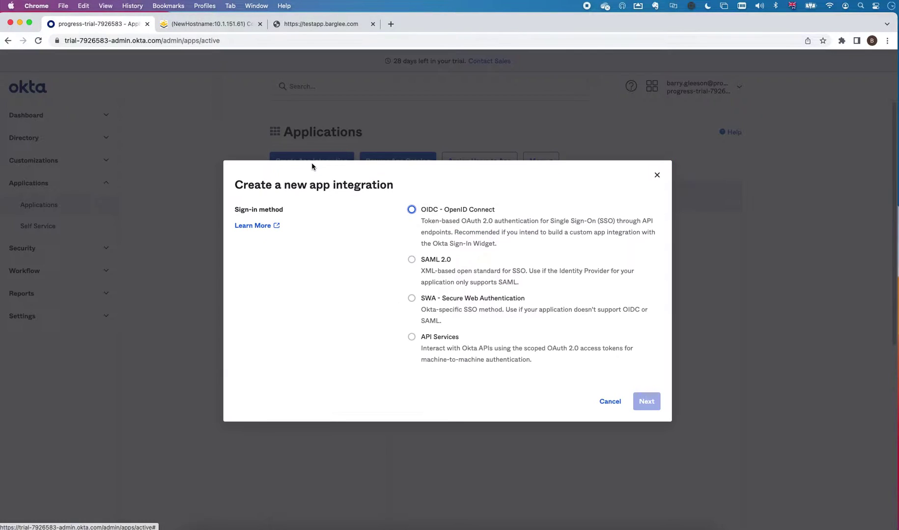
pyautogui.click(412, 260)
pyautogui.click(645, 402)
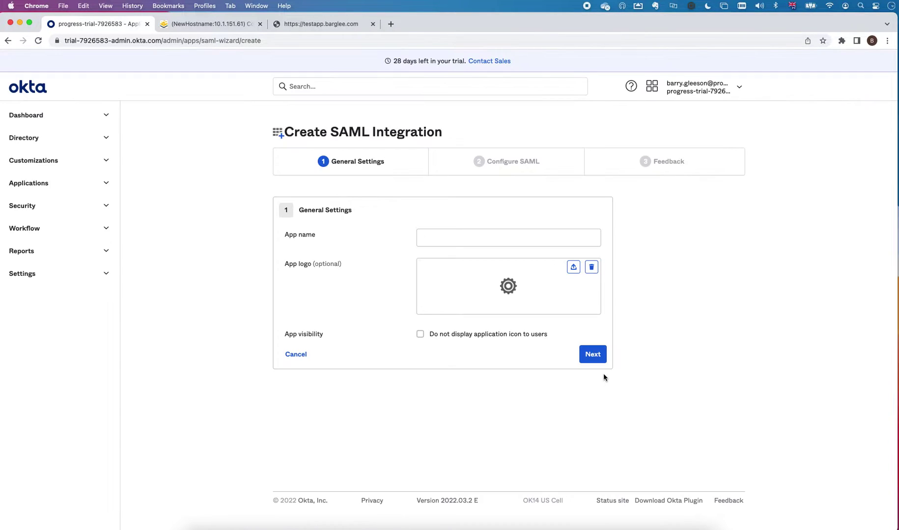
pyautogui.click(451, 235)
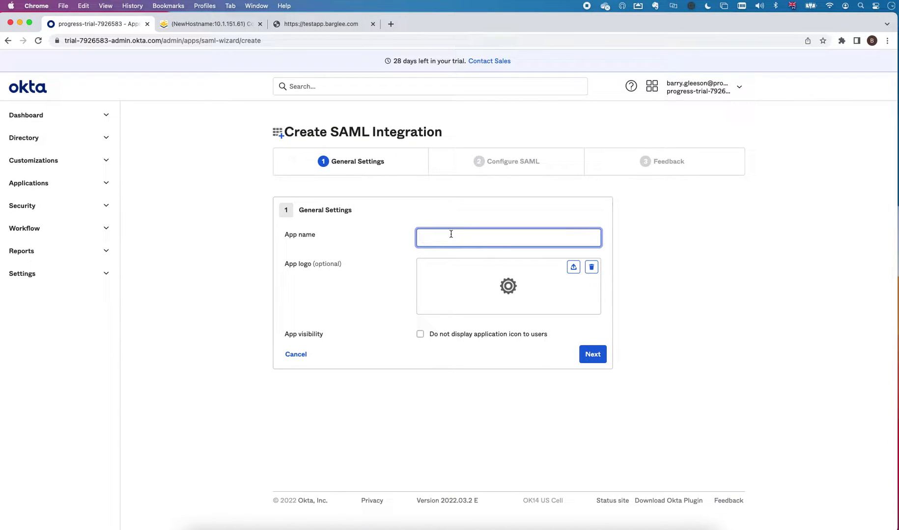
pyautogui.write('Test application')
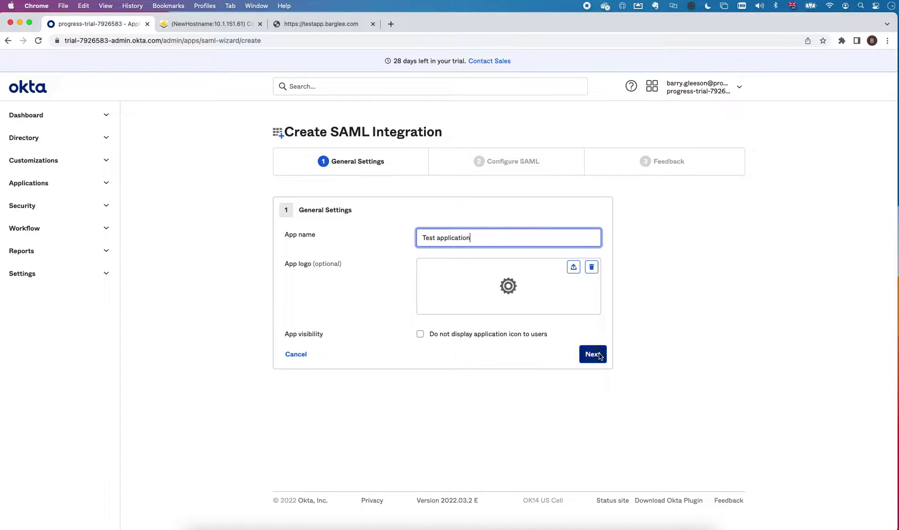
pyautogui.click(595, 355)
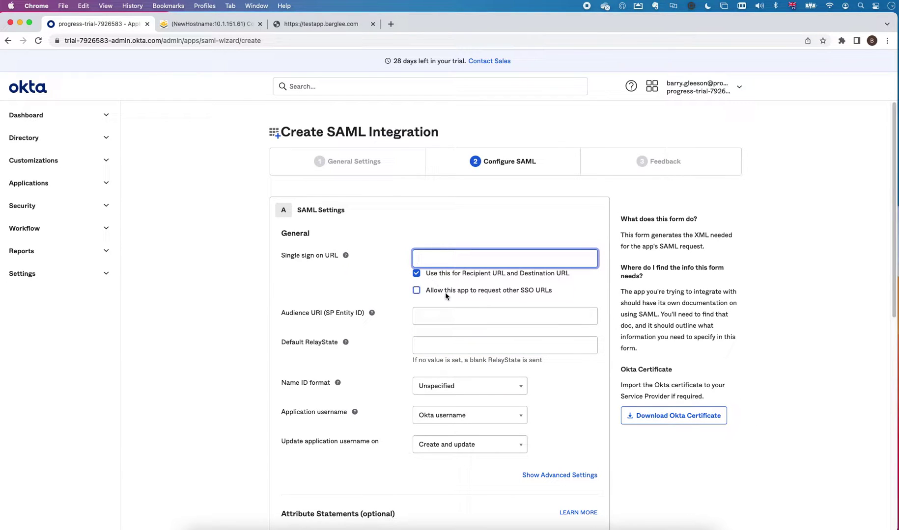
pyautogui.write('https://testapp.barglee.com')
pyautogui.doubleClick(501, 258)
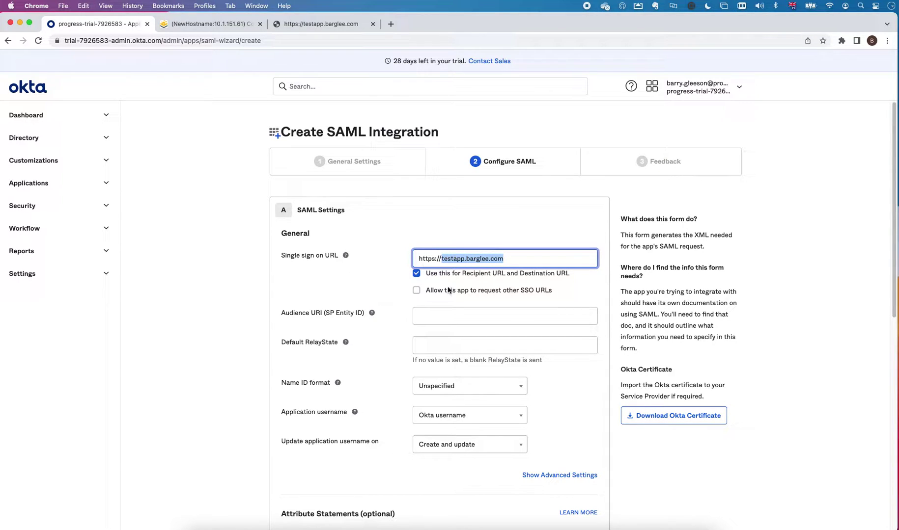
pyautogui.click(456, 315)
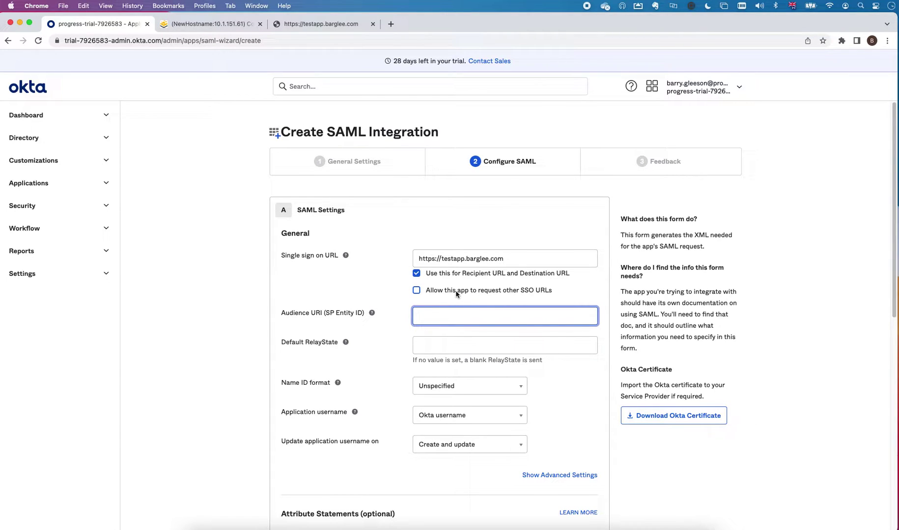
pyautogui.write('testapp.bargleee.com')
# - Copy the sign-on URL into Default RelayState and continue to the Feedback step
pyautogui.moveTo(511, 259); pyautogui.dragTo(407, 256)
pyautogui.press('super+c')
pyautogui.click(449, 345)
pyautogui.press('super+v')
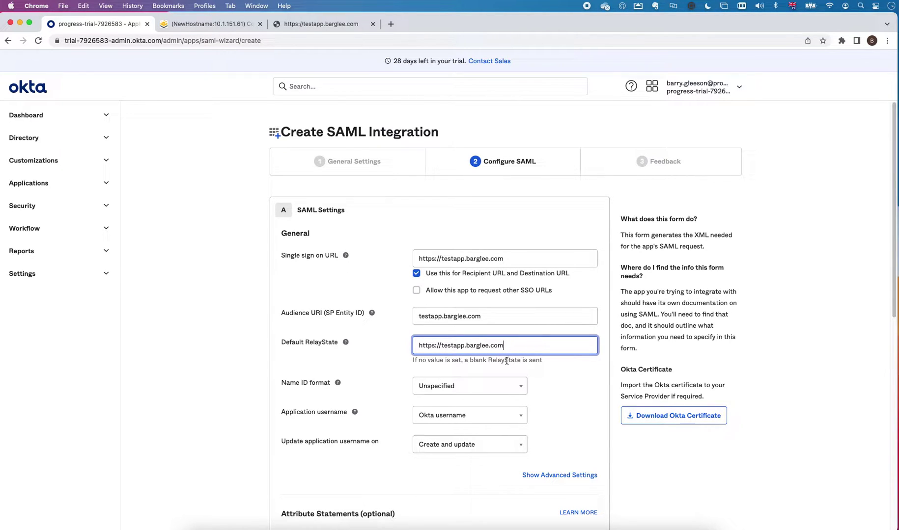
pyautogui.scroll(-7, 505, 361)
pyautogui.scroll(-2, 402, 442)
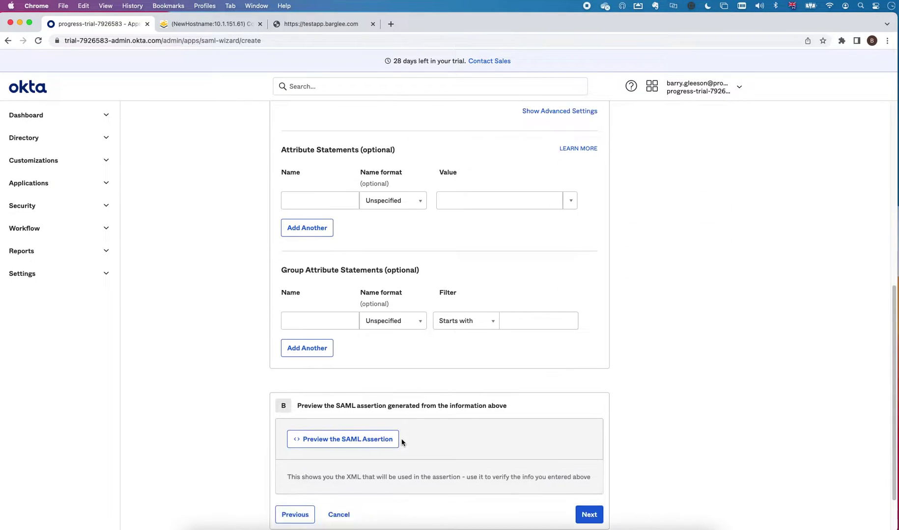
pyautogui.click(591, 455)
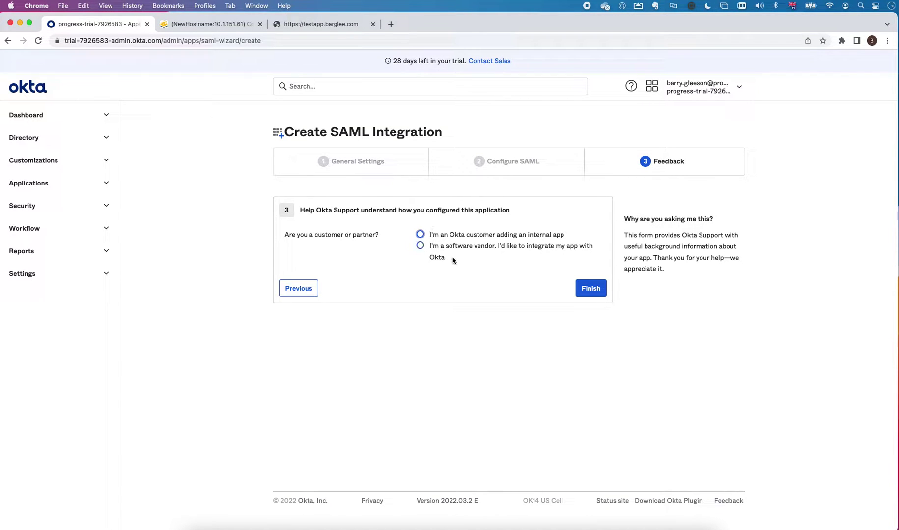
# - Mark the app as an internal app added by an Okta customer
pyautogui.click(423, 236)
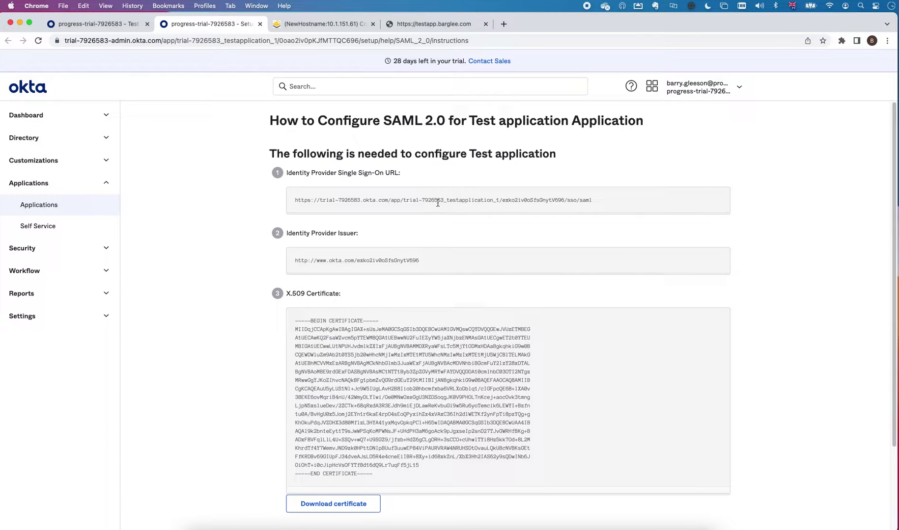
# - From the Sign On tab, save the Identity Provider metadata link as oktametadata.xml in Downloads
pyautogui.click(117, 30)
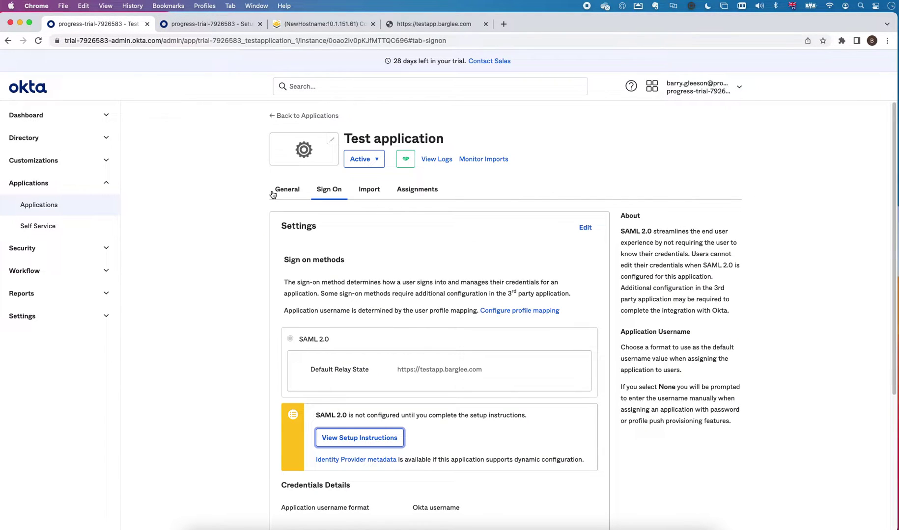
pyautogui.scroll(-1, 381, 335)
pyautogui.scroll(-4, 381, 335)
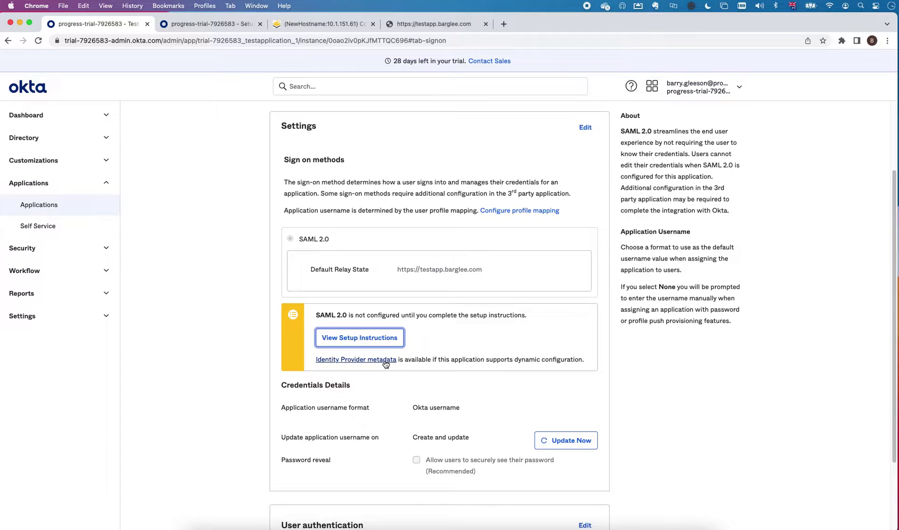
pyautogui.rightClick(382, 362)
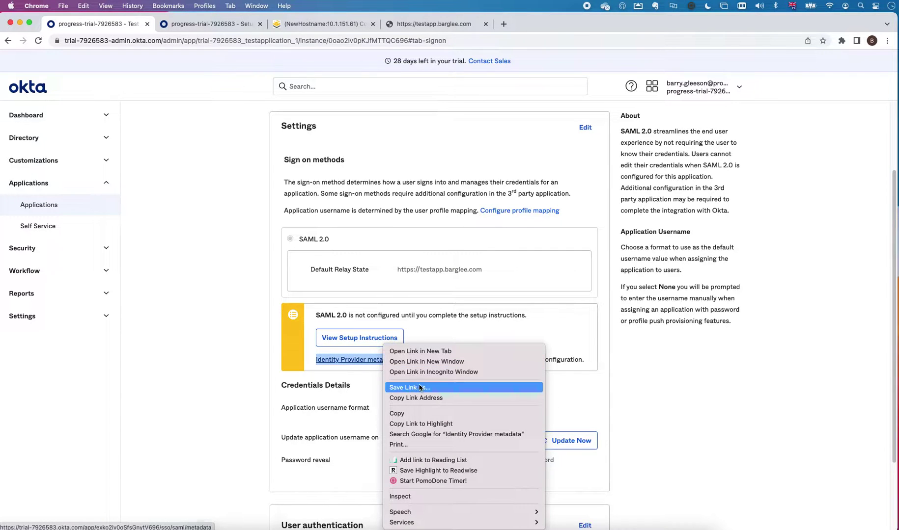
pyautogui.click(422, 330)
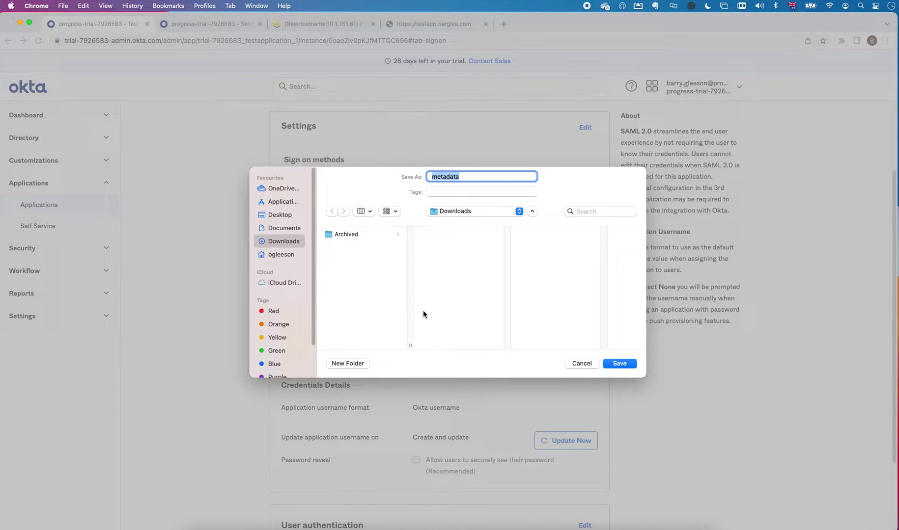
pyautogui.press('Left')
pyautogui.write('okta')
pyautogui.doubleClick(488, 175)
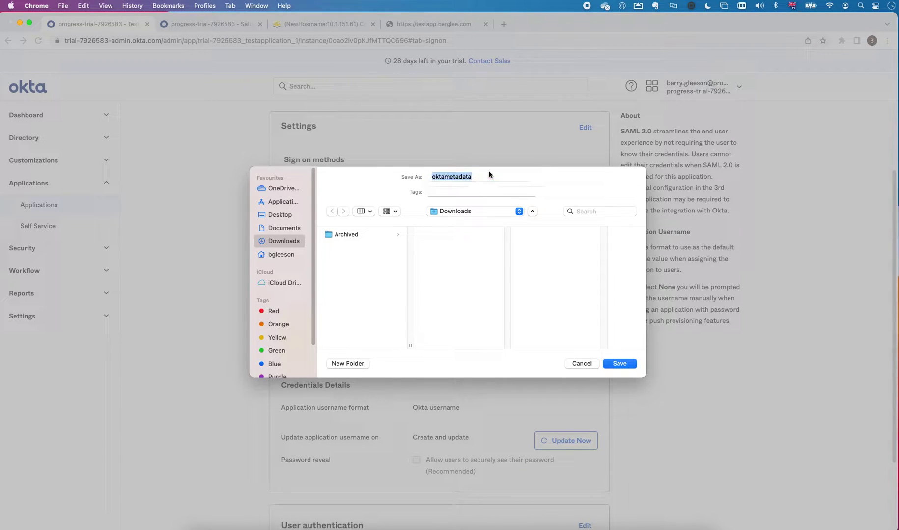
pyautogui.press('Right')
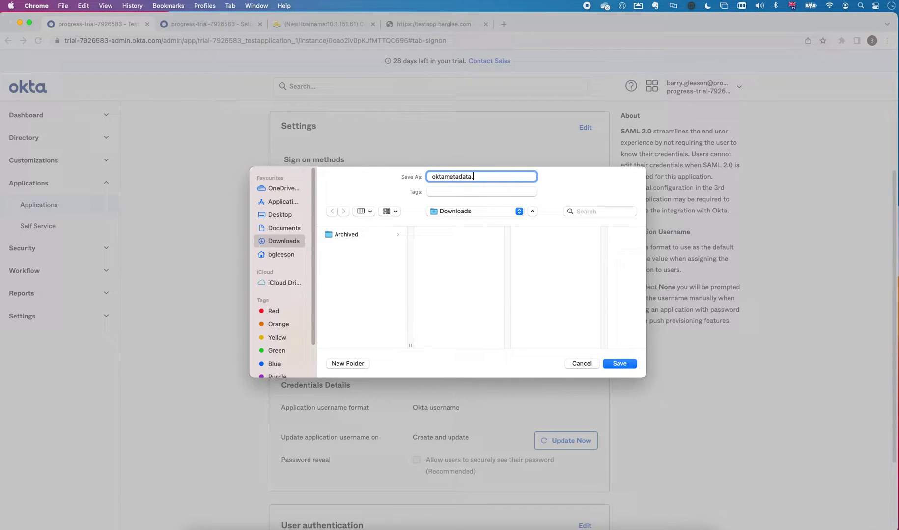
pyautogui.write('.xml')
pyautogui.click(629, 363)
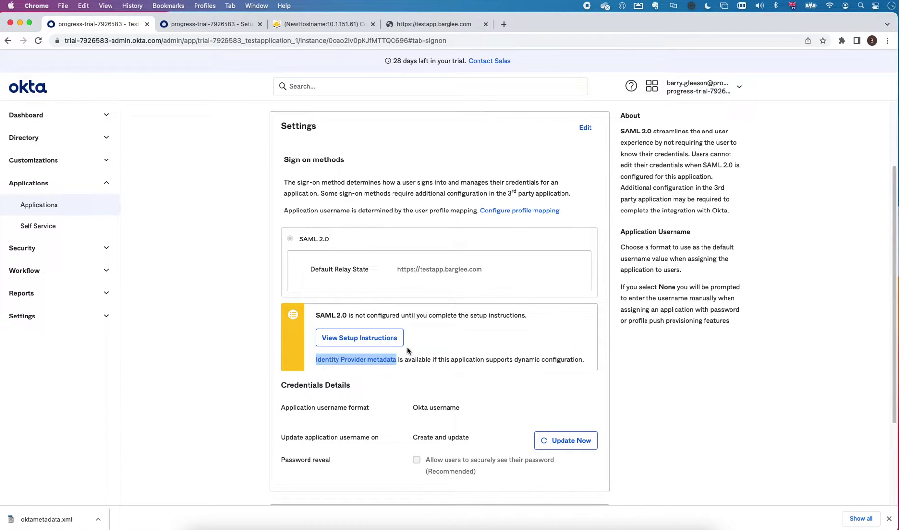
# - Create client-side SSO domain Okta-TestApp using the SAML authentication protocol
pyautogui.press('super+3')
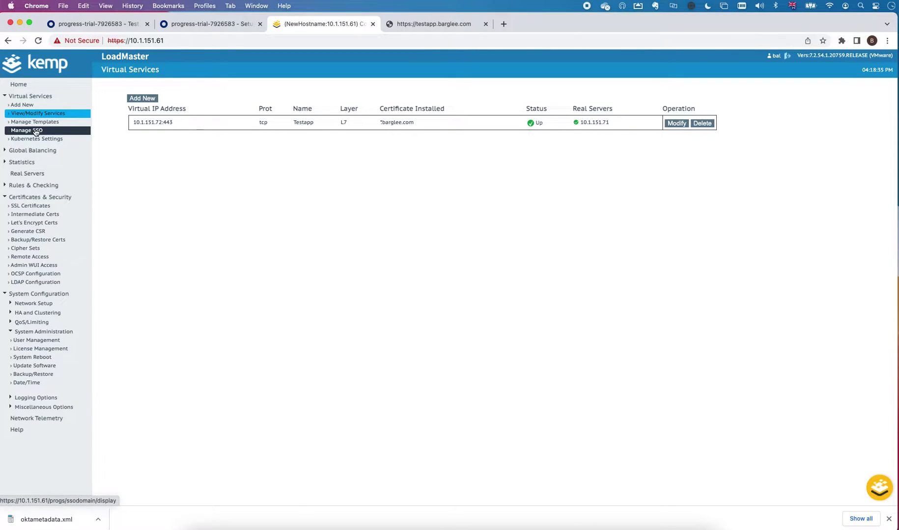
pyautogui.click(36, 130)
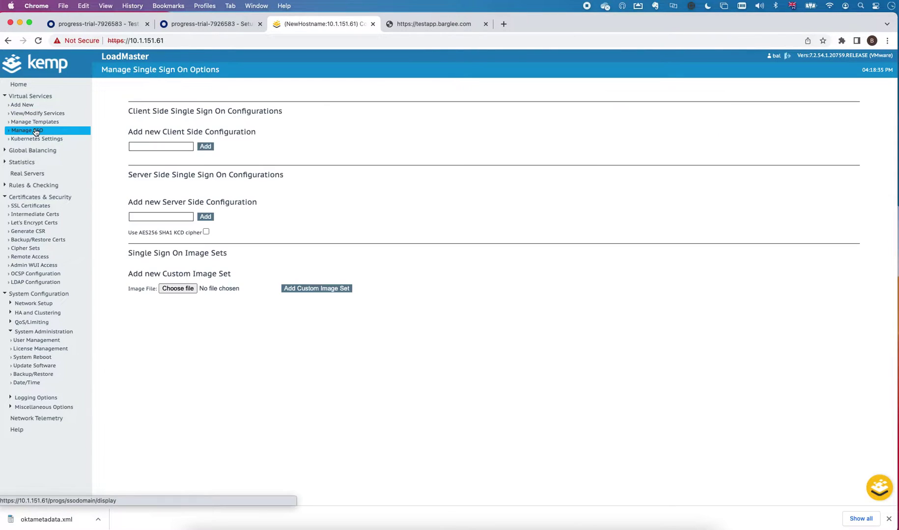
pyautogui.click(162, 144)
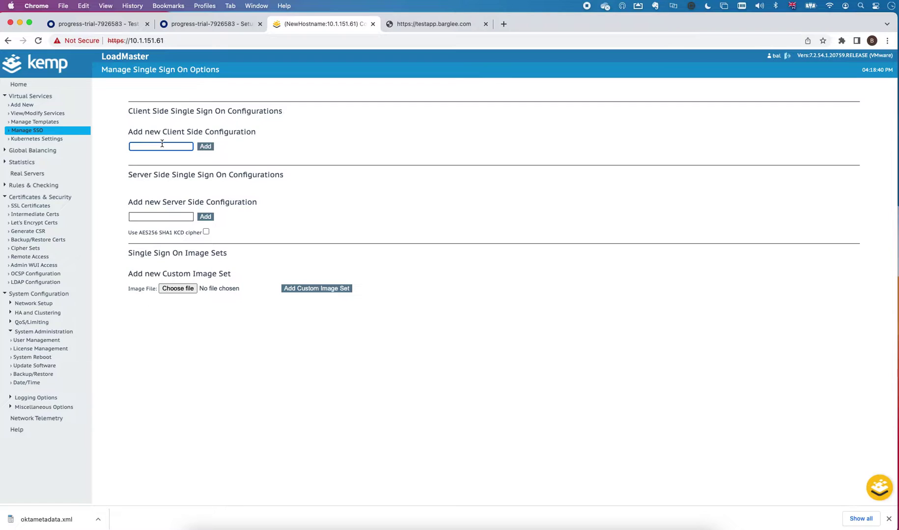
pyautogui.write('Okta-TestApp')
pyautogui.click(203, 147)
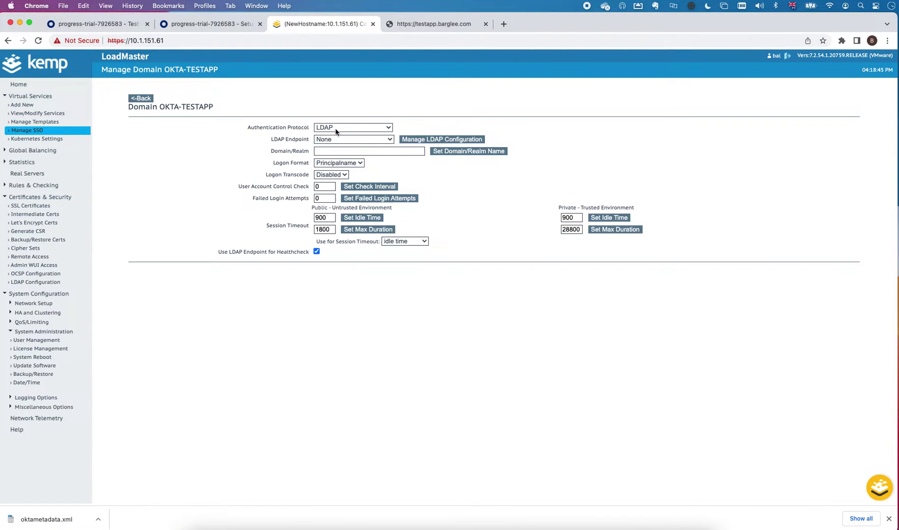
pyautogui.click(336, 129)
pyautogui.click(343, 191)
# - Provision the IdP from a metadata file by importing oktametadata.xml
pyautogui.click(347, 141)
pyautogui.click(346, 150)
pyautogui.click(344, 152)
pyautogui.click(232, 147)
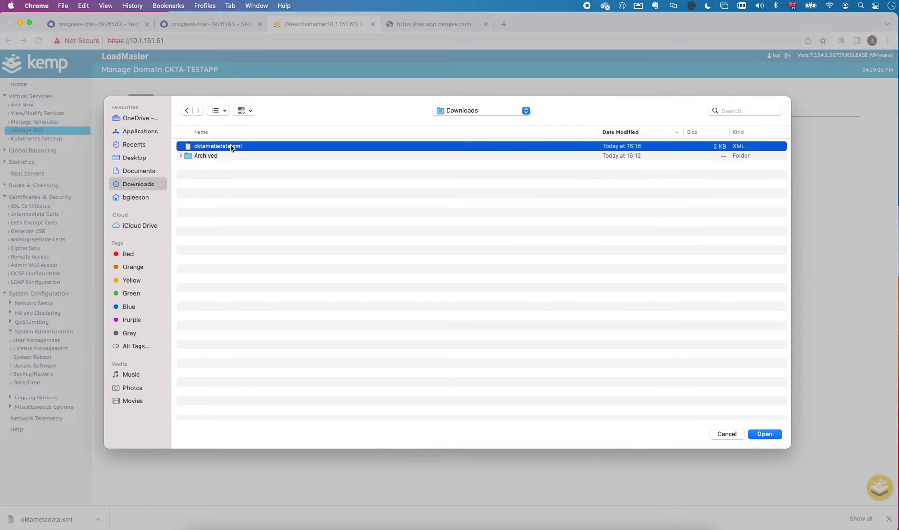
pyautogui.click(761, 435)
pyautogui.click(475, 152)
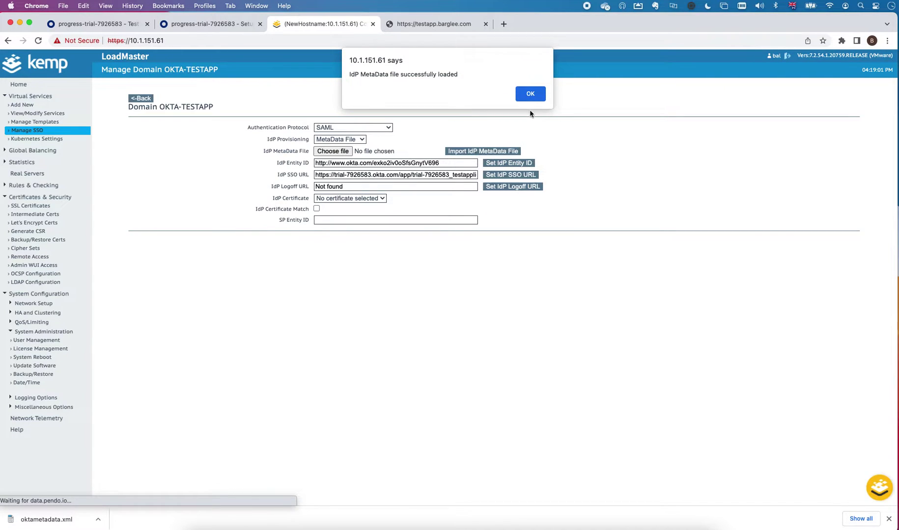
pyautogui.click(530, 91)
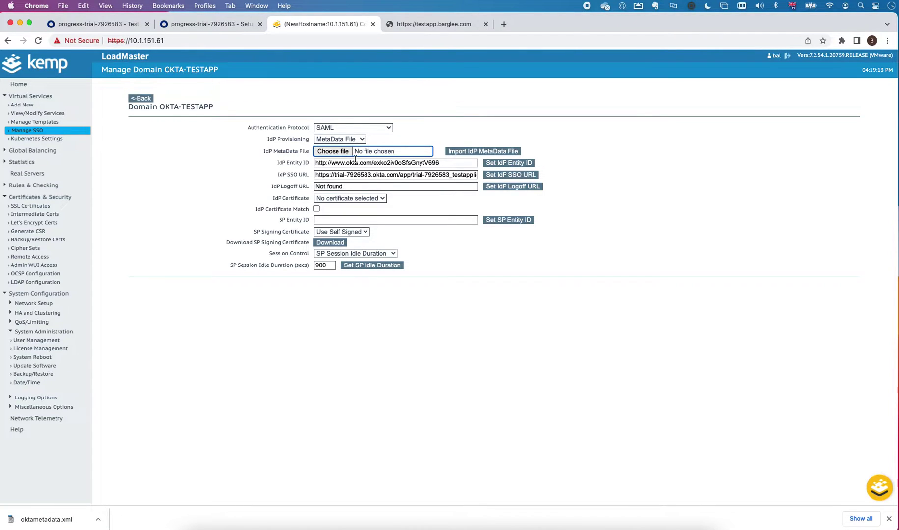
pyautogui.click(224, 24)
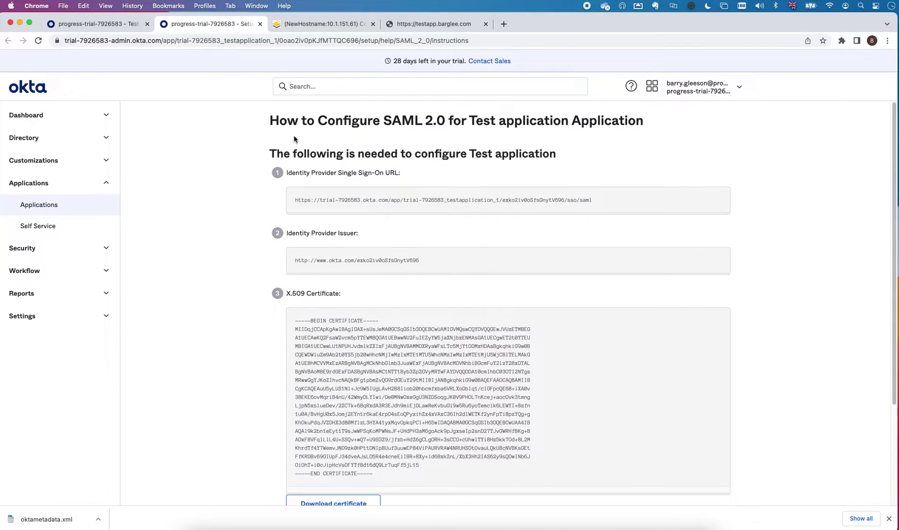
# - Download the X.509 signing certificate as okta.cert from Okta's SAML setup instructions
pyautogui.scroll(-5, 229, 165)
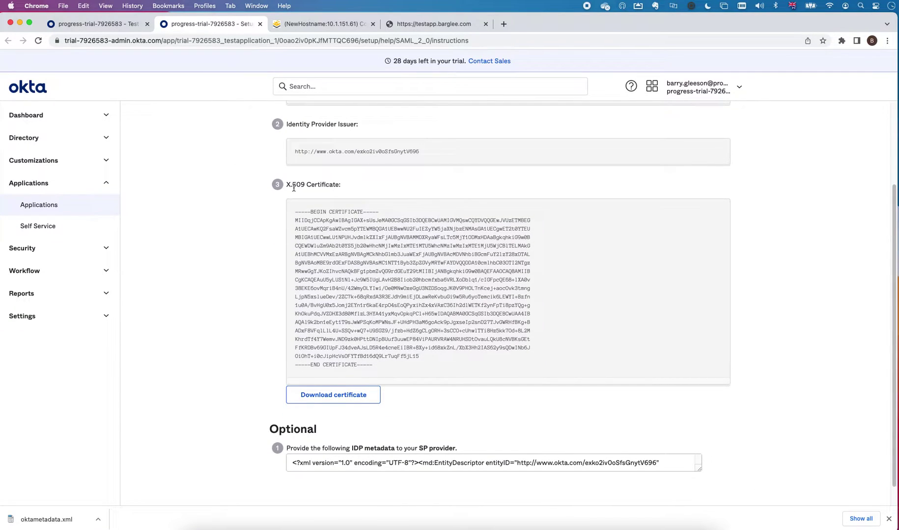
pyautogui.click(338, 394)
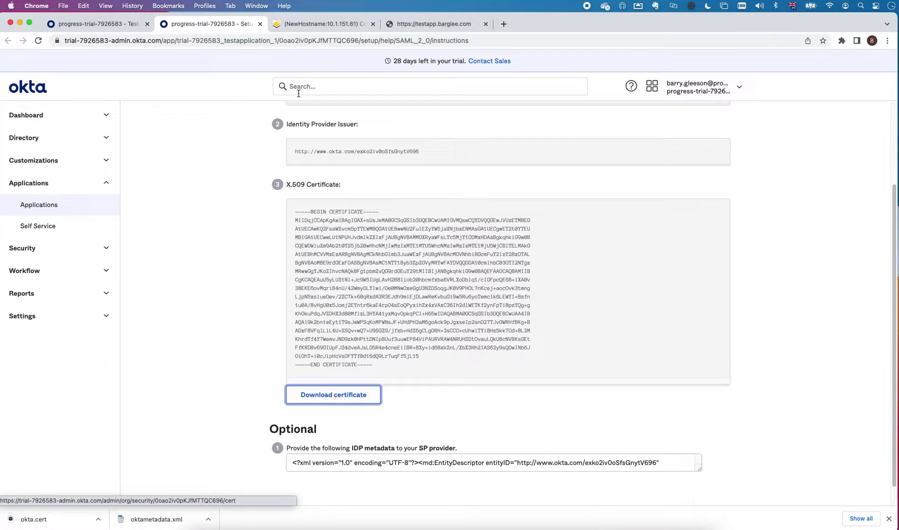
pyautogui.click(313, 23)
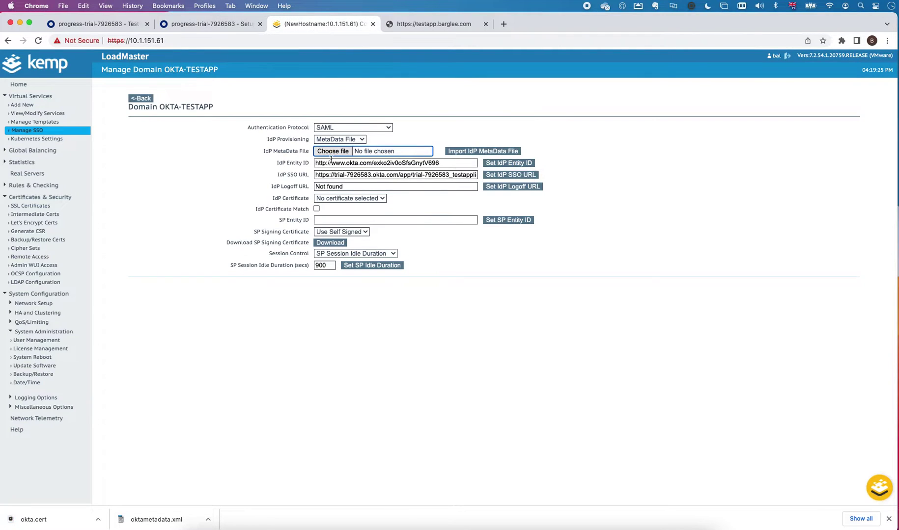
# - Upload okta.cert as an intermediate certificate named Okta
pyautogui.click(382, 198)
pyautogui.click(422, 196)
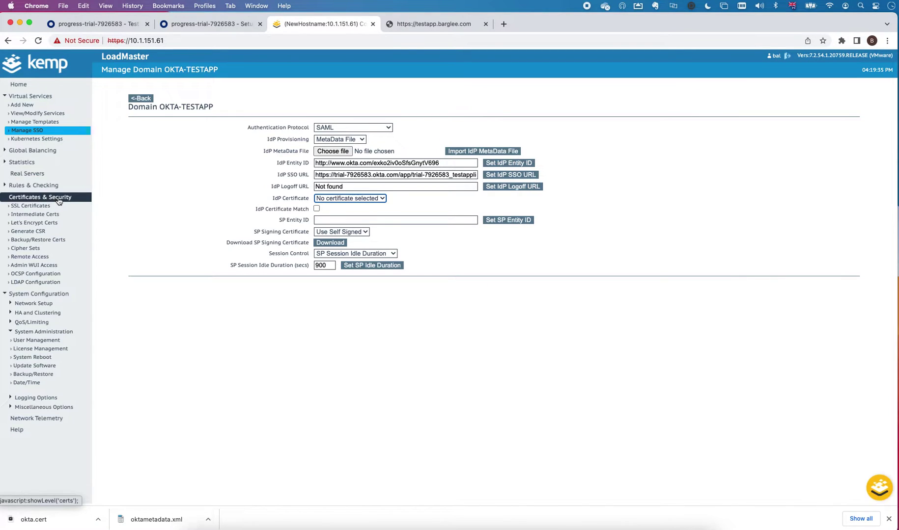
pyautogui.click(48, 215)
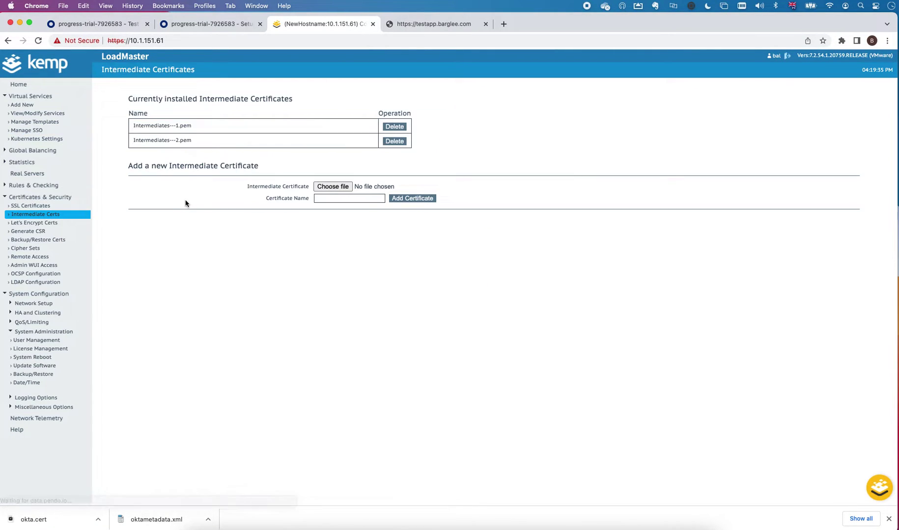
pyautogui.click(337, 189)
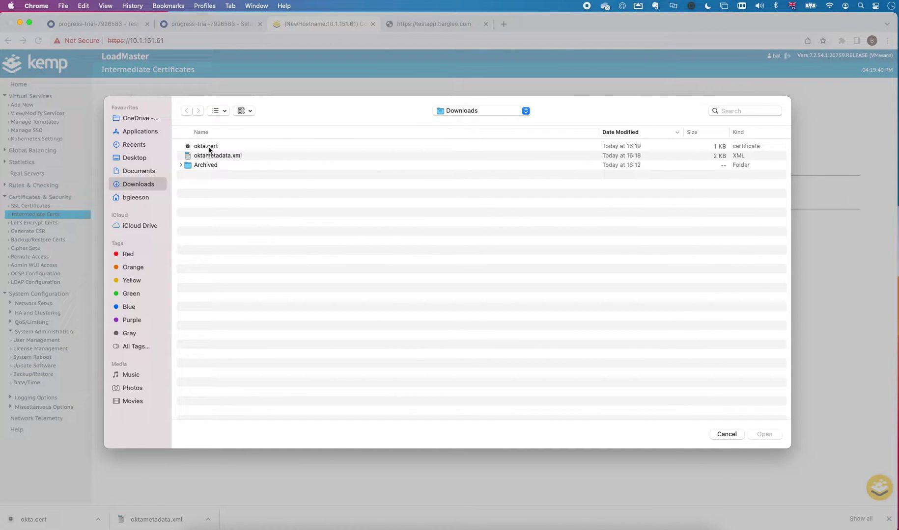
pyautogui.click(209, 147)
pyautogui.click(775, 434)
pyautogui.click(345, 199)
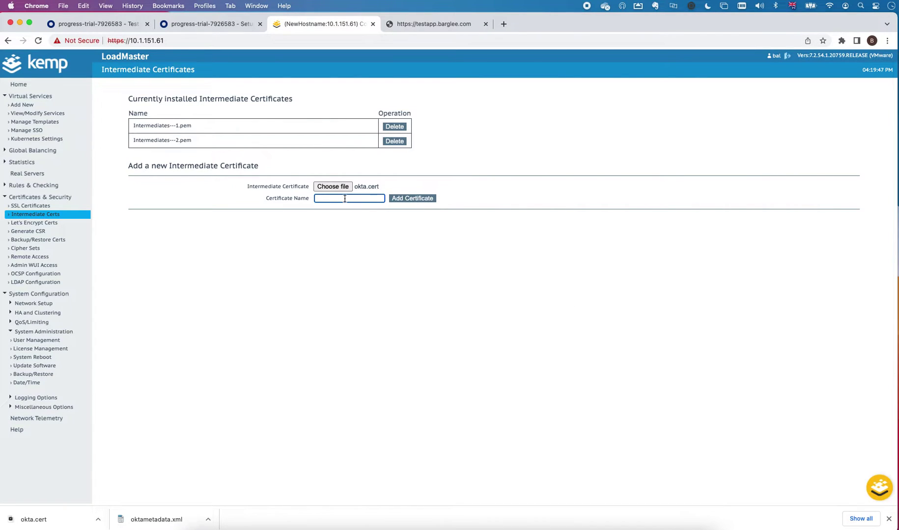
pyautogui.write('Okta')
pyautogui.click(420, 199)
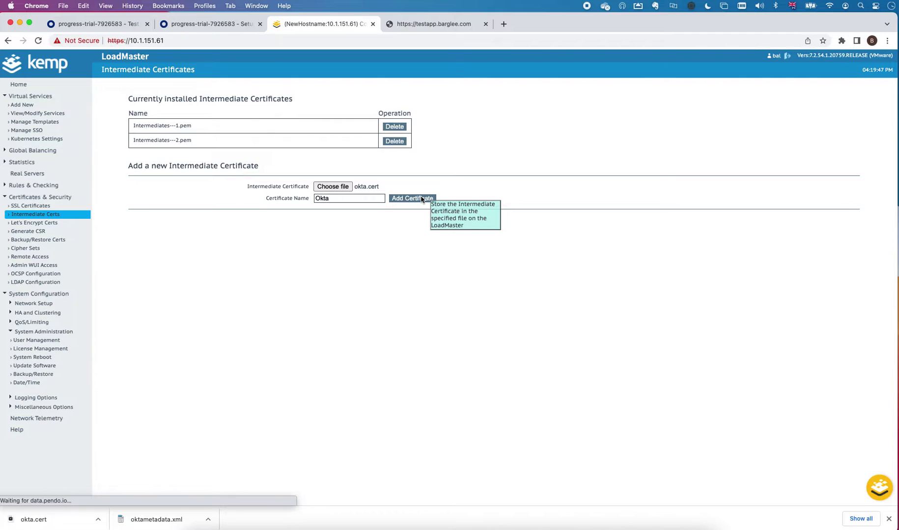
pyautogui.click(526, 94)
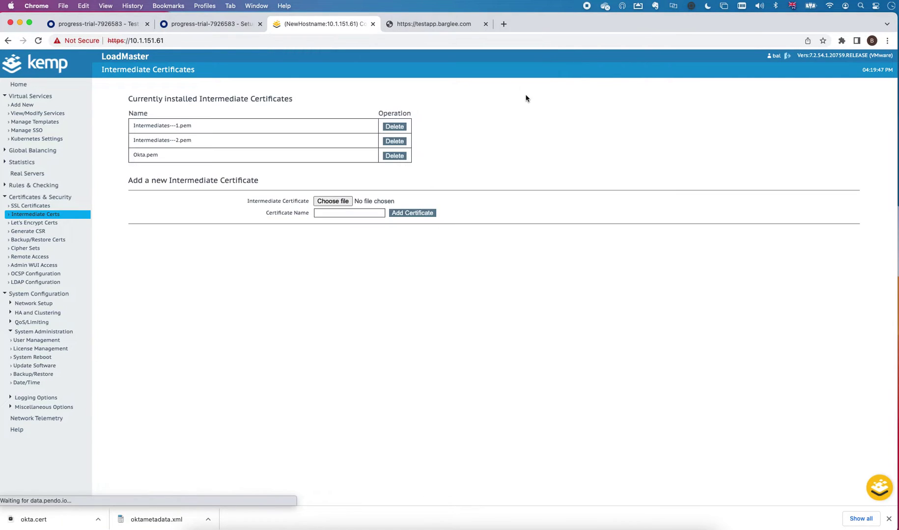
pyautogui.click(27, 131)
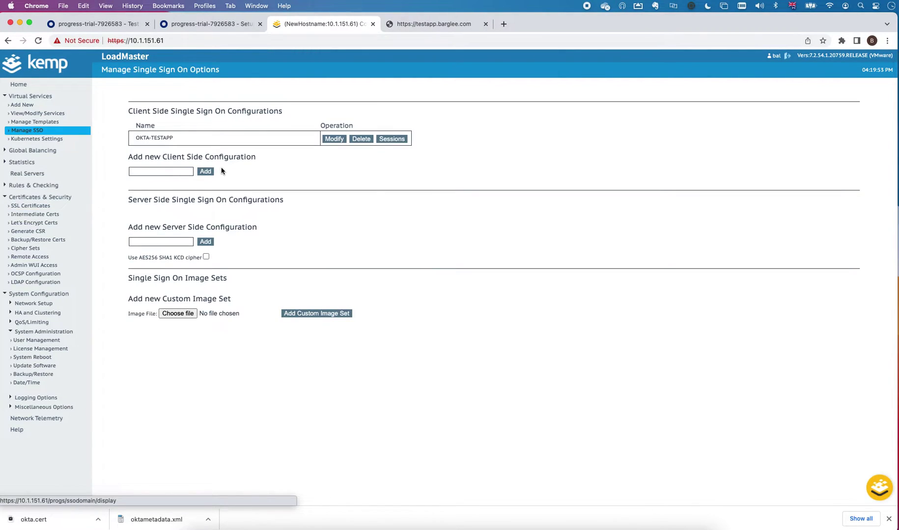
# - Set the OKTA-TESTAPP SSO domain's IdP certificate to Okta
pyautogui.click(334, 139)
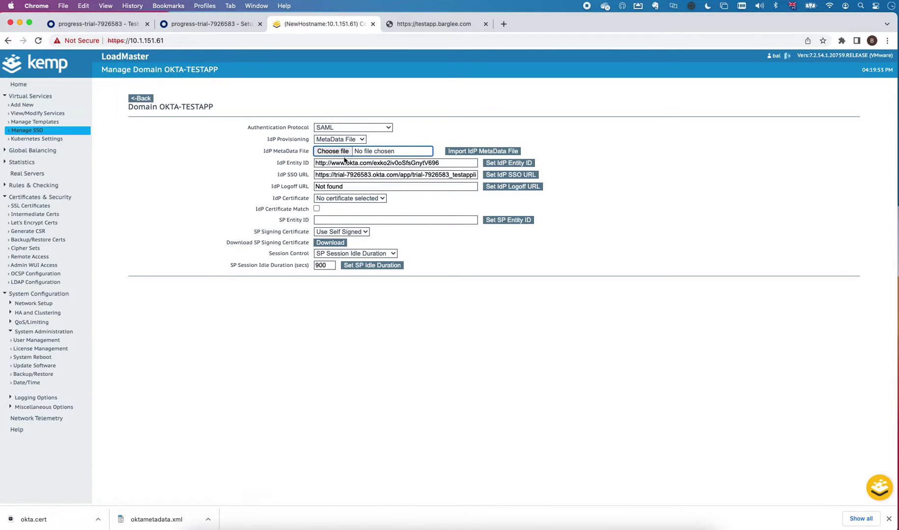
pyautogui.click(382, 199)
pyautogui.click(341, 230)
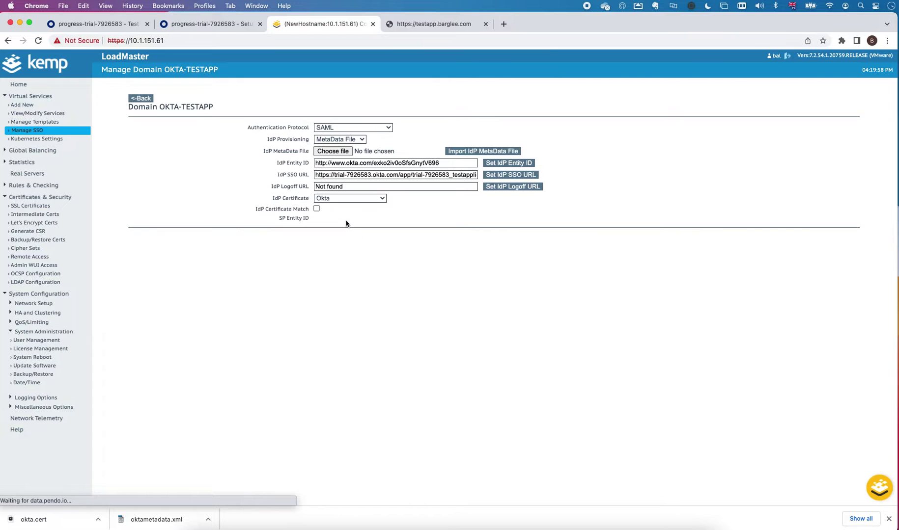
pyautogui.press('Return')
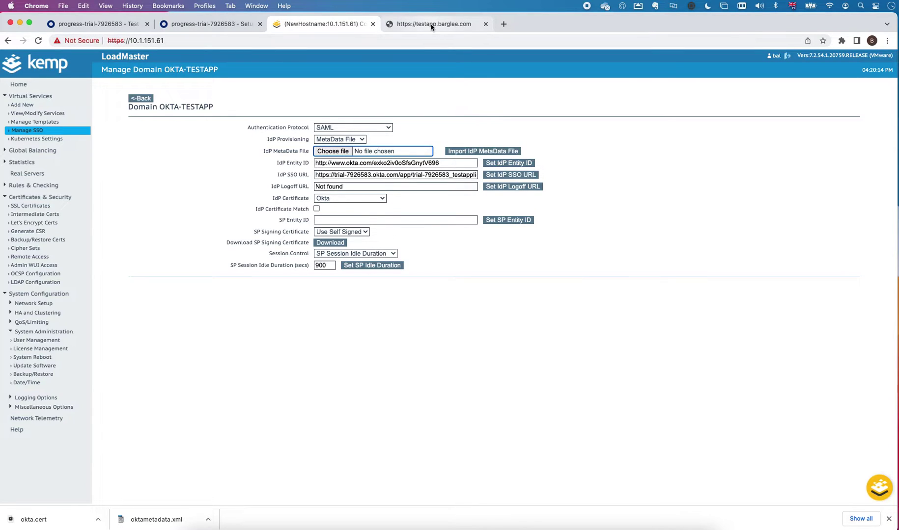
pyautogui.click(38, 113)
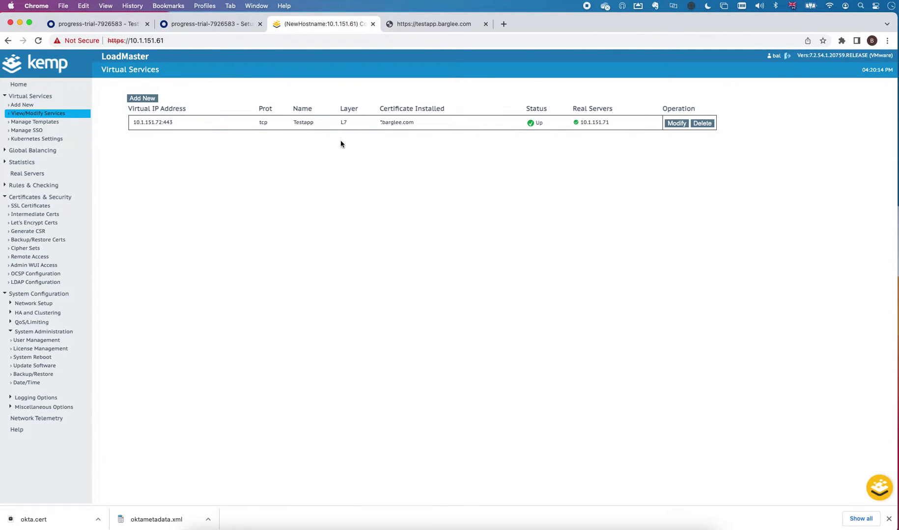
pyautogui.click(677, 125)
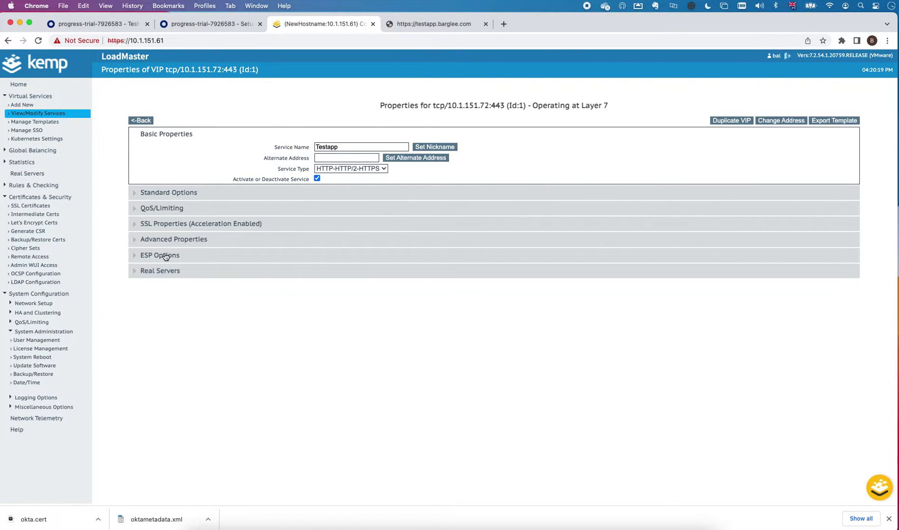
# - Enable ESP on Testapp with SAML client authentication and the OKTA-TESTAPP SSO domain
pyautogui.click(165, 256)
pyautogui.click(317, 268)
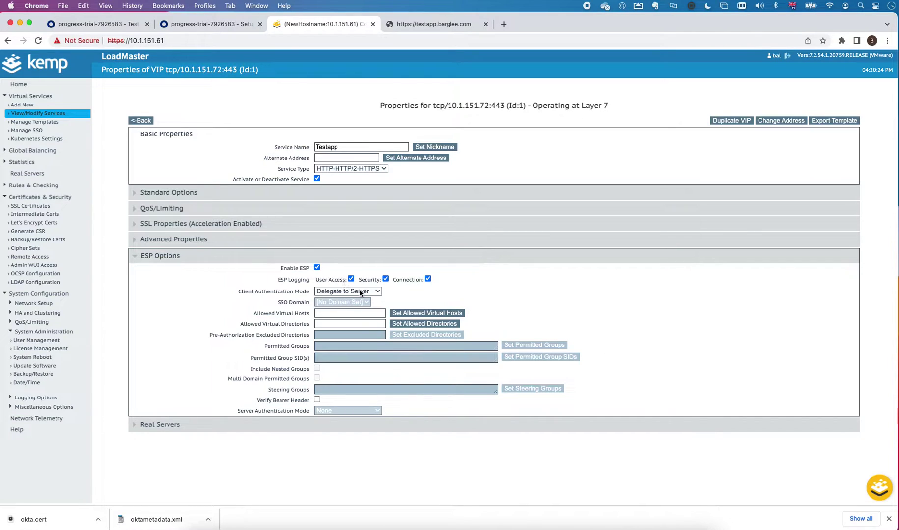
pyautogui.click(359, 291)
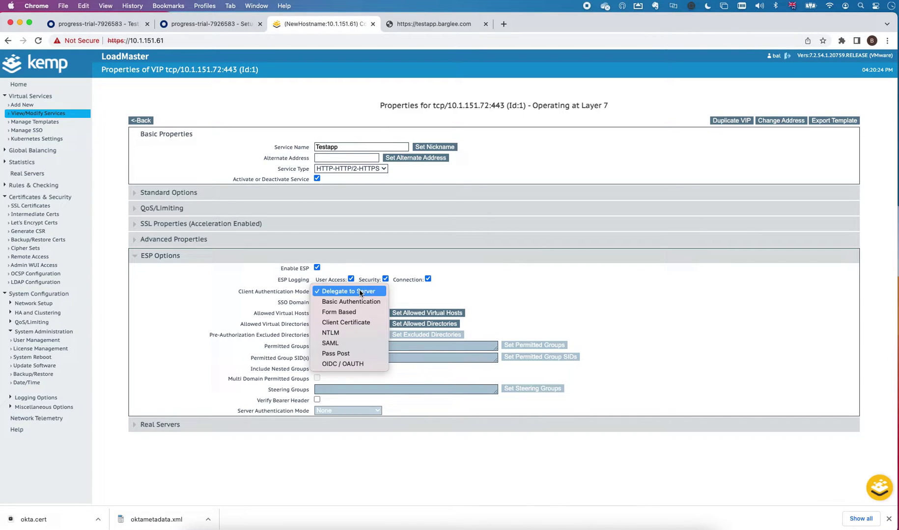
pyautogui.click(342, 344)
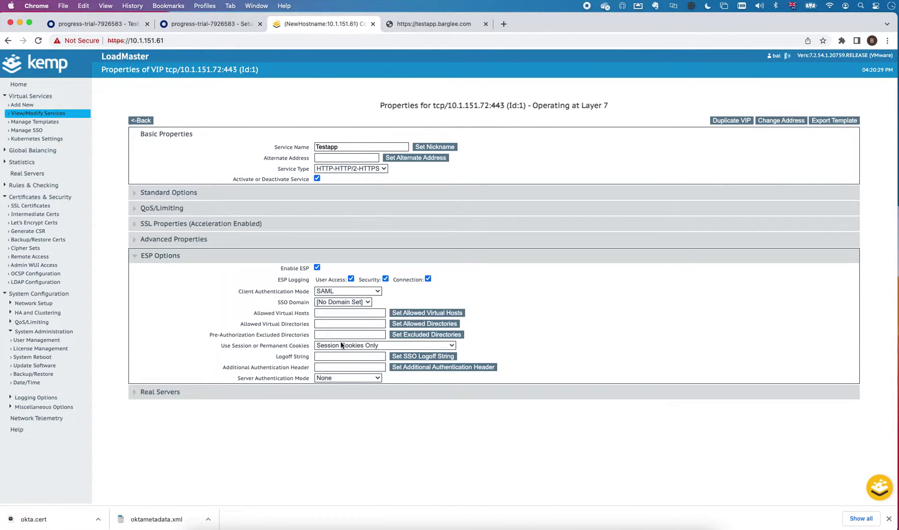
pyautogui.click(357, 302)
pyautogui.click(355, 313)
# - Allow virtual host testapp.barglee.com and directories /*, keeping server authentication None
pyautogui.click(323, 313)
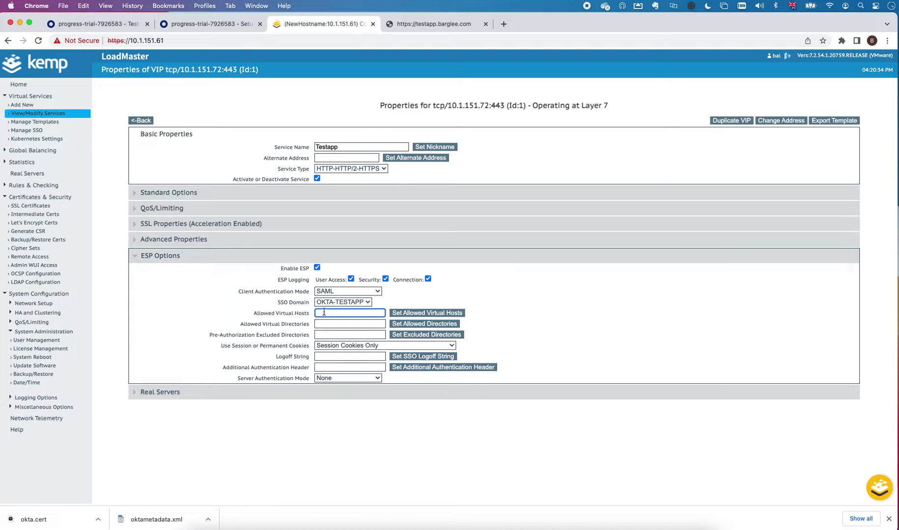
pyautogui.write('testapp.barglee.com')
pyautogui.click(419, 312)
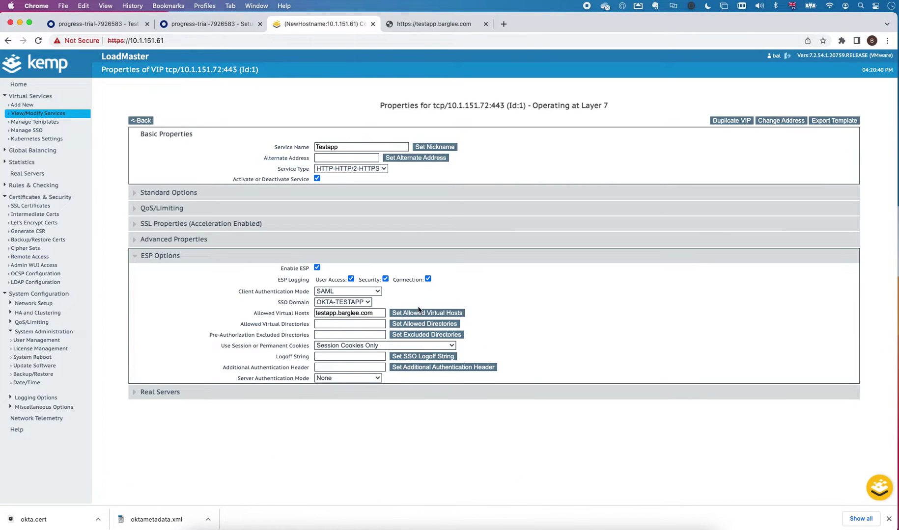
pyautogui.click(345, 323)
pyautogui.write('/*')
pyautogui.click(425, 324)
pyautogui.click(372, 381)
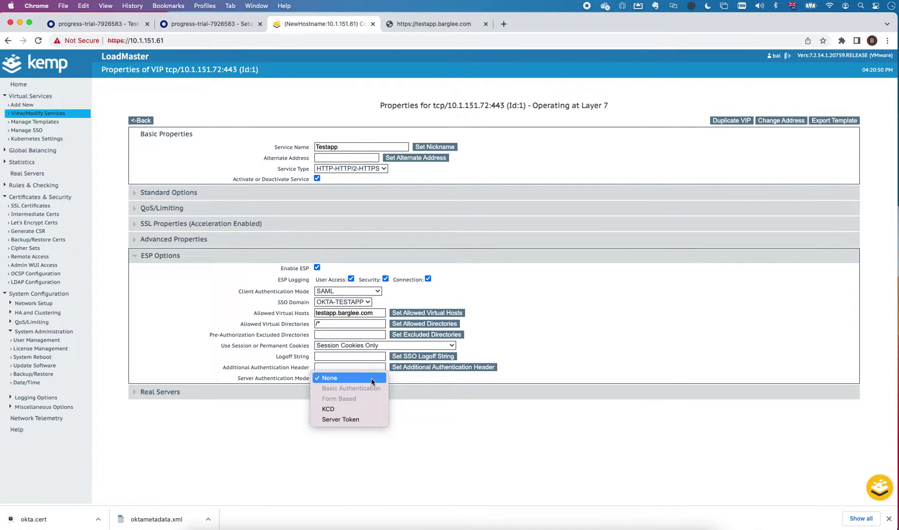
pyautogui.click(424, 378)
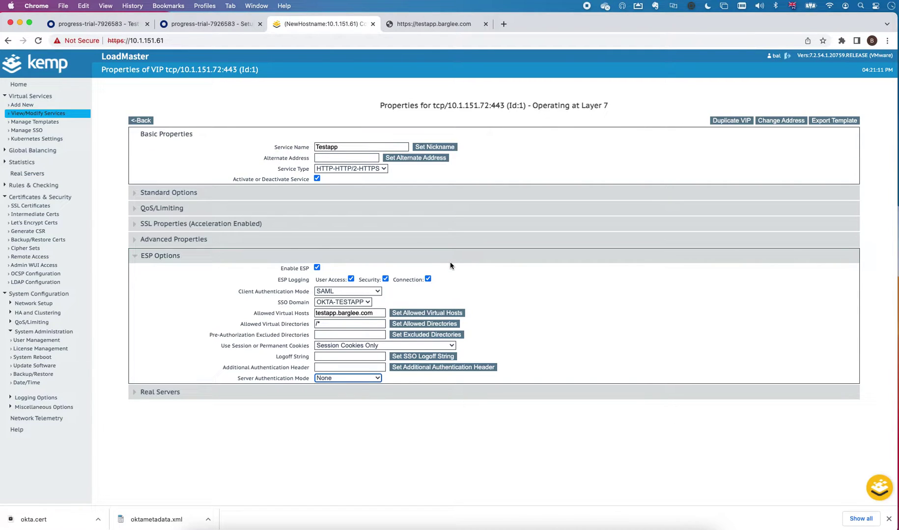
pyautogui.click(430, 24)
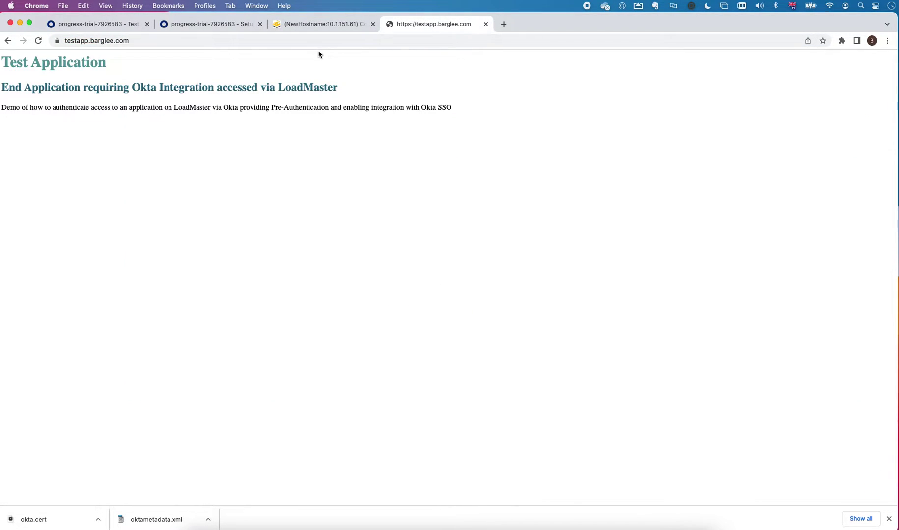
# - Reload the Test Application to reach Okta's user-not-assigned sign-in, then return to the Okta app settings
pyautogui.click(38, 41)
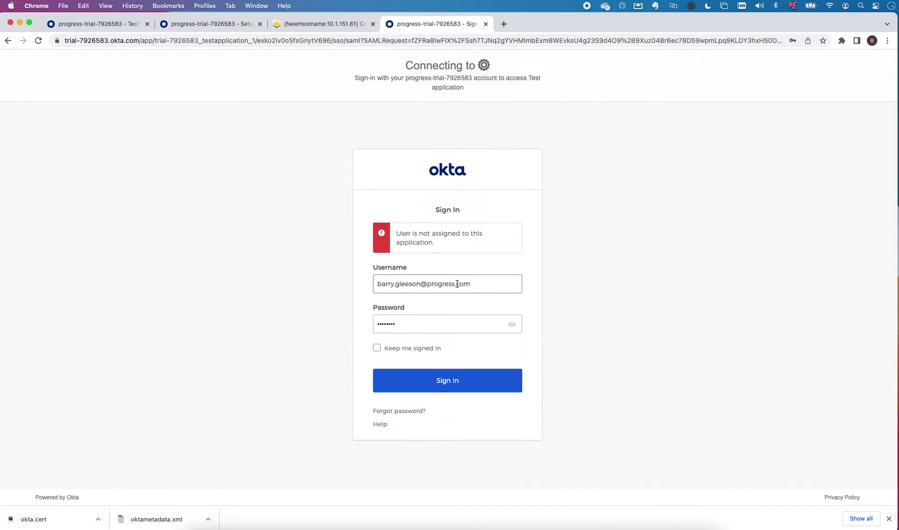
pyautogui.click(116, 24)
pyautogui.click(196, 154)
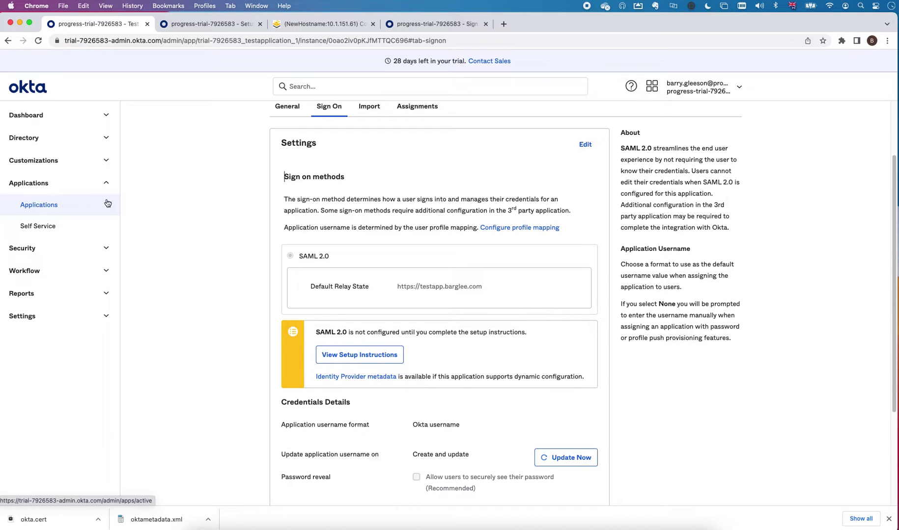
# - Assign the listed user to the Test application in Okta and save the assignment
pyautogui.click(415, 107)
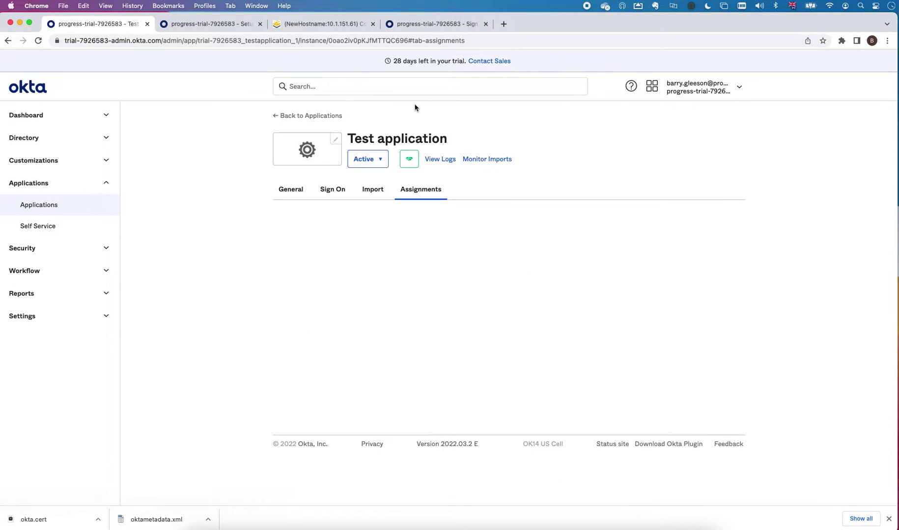
pyautogui.click(306, 225)
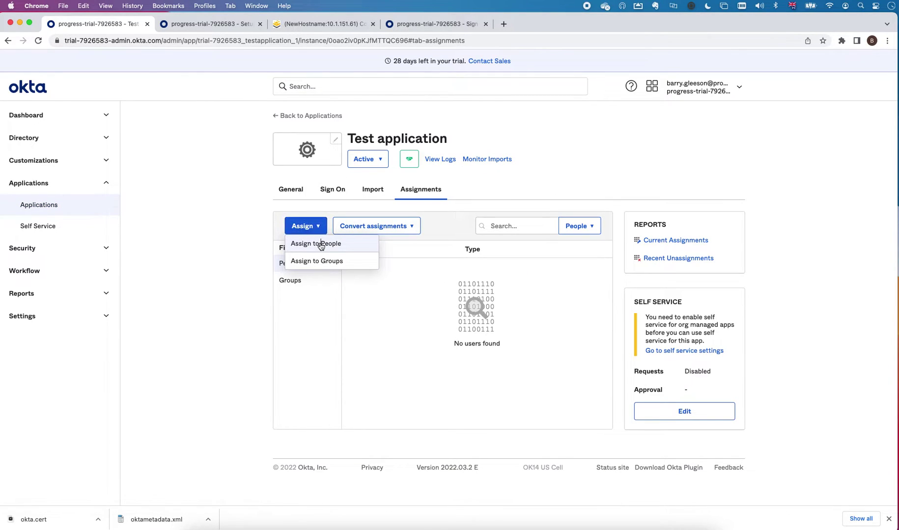
pyautogui.click(321, 243)
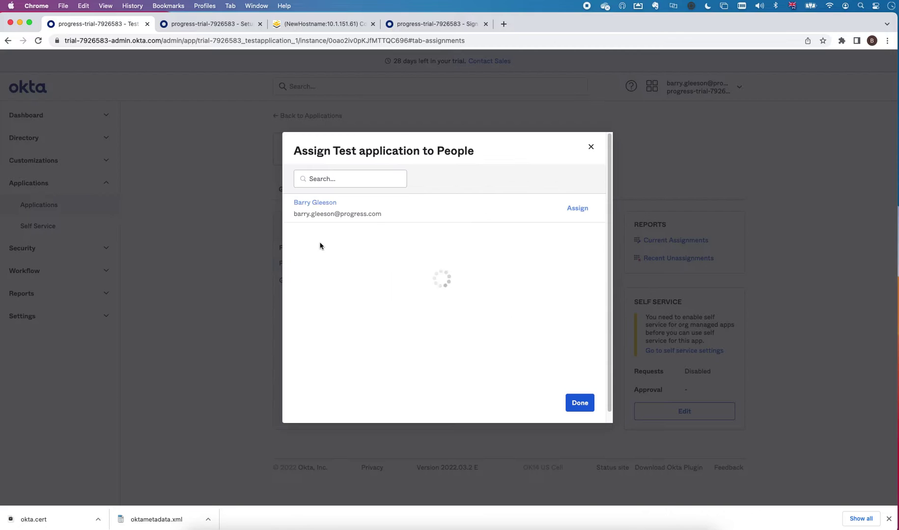
pyautogui.click(578, 209)
pyautogui.click(544, 311)
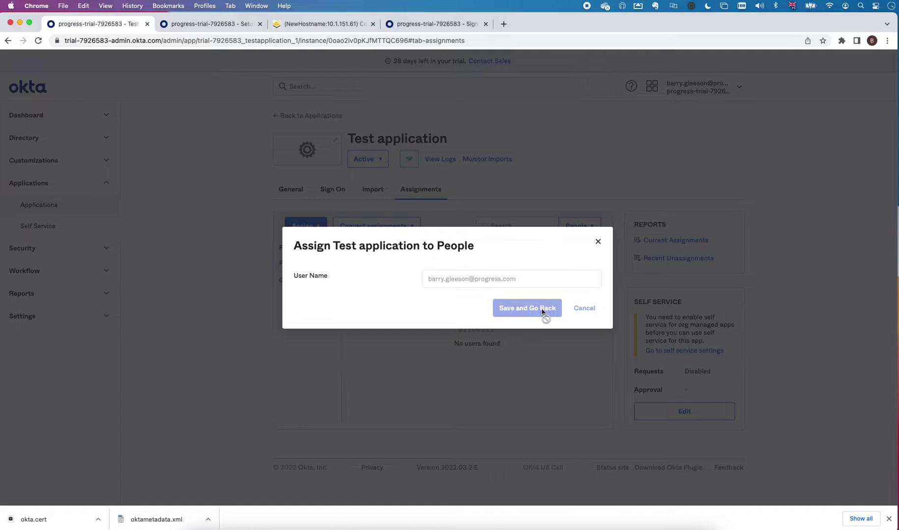
pyautogui.click(573, 402)
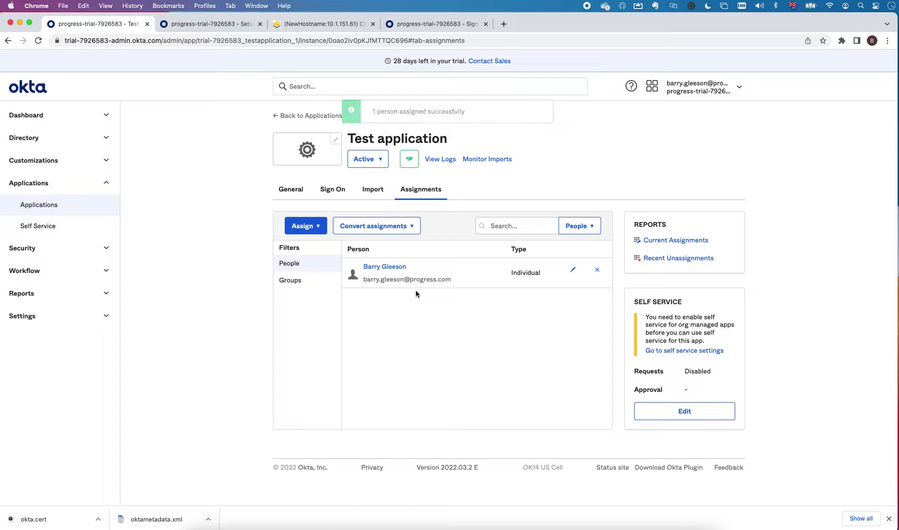
# - Reload testapp.barglee.com in the failed sign-in tab to reach the Test Application page
pyautogui.click(432, 24)
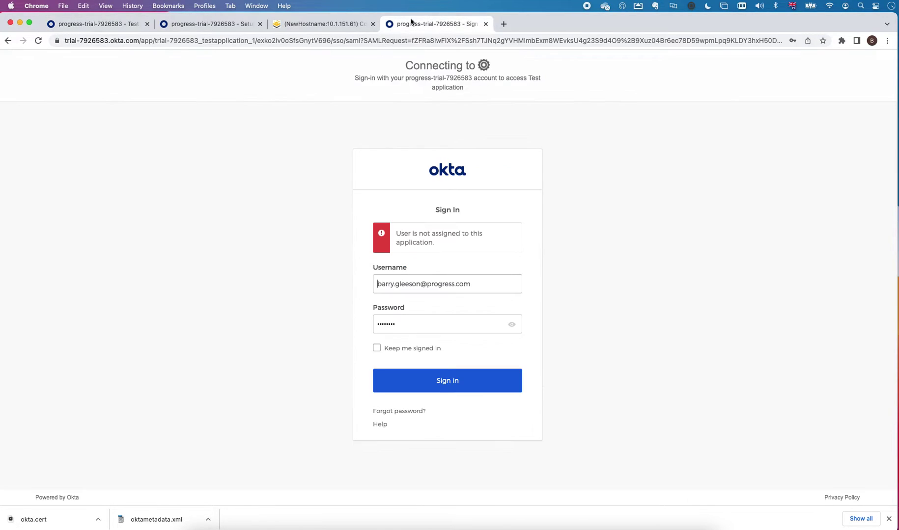
pyautogui.click(219, 41)
pyautogui.write('h')
pyautogui.press('BackSpace')
pyautogui.write('t')
pyautogui.press('Return')
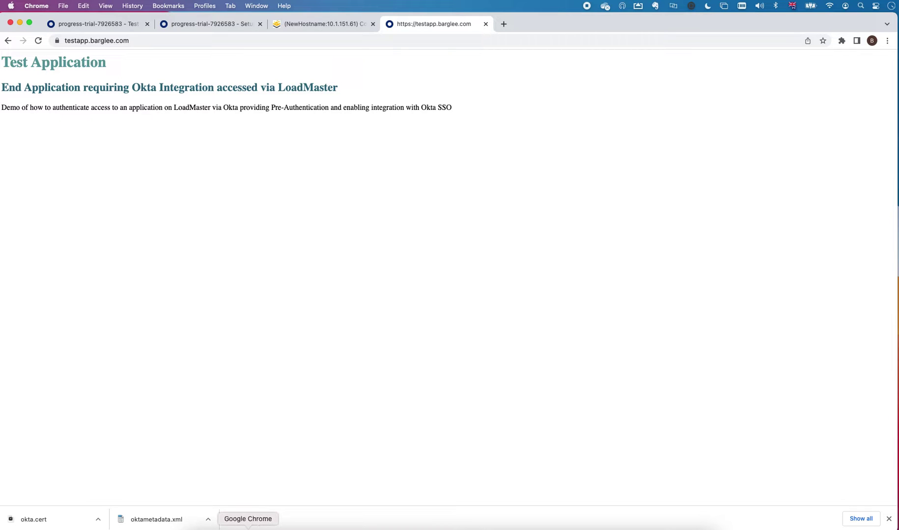
pyautogui.rightClick(274, 525)
pyautogui.click(312, 465)
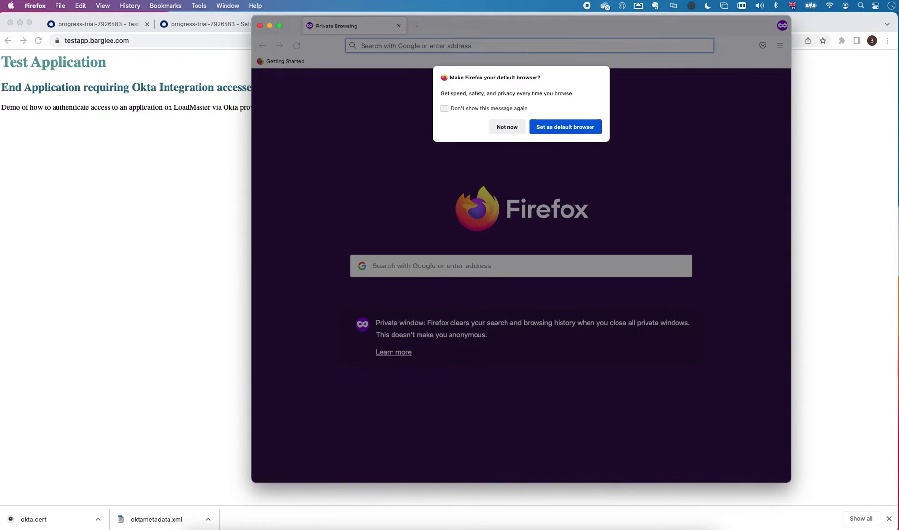
pyautogui.click(506, 127)
pyautogui.write('https://testapp.barglee.com')
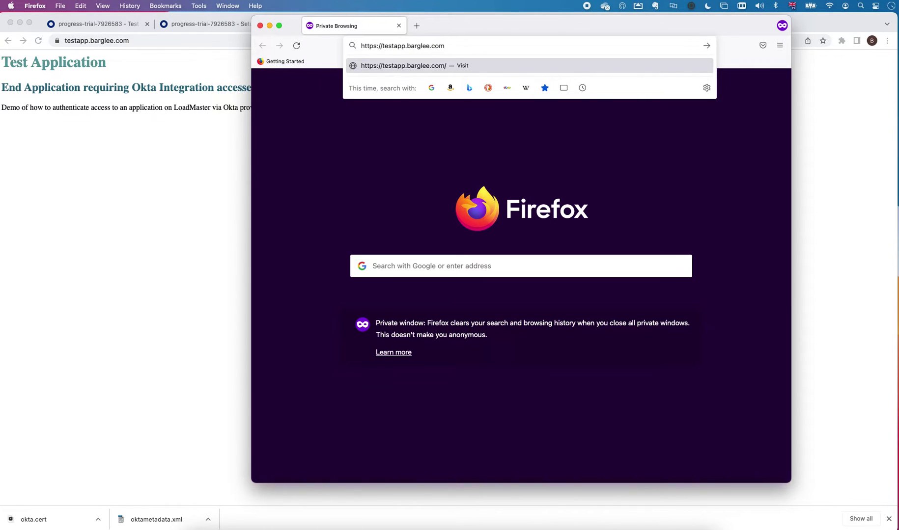
pyautogui.press('Return')
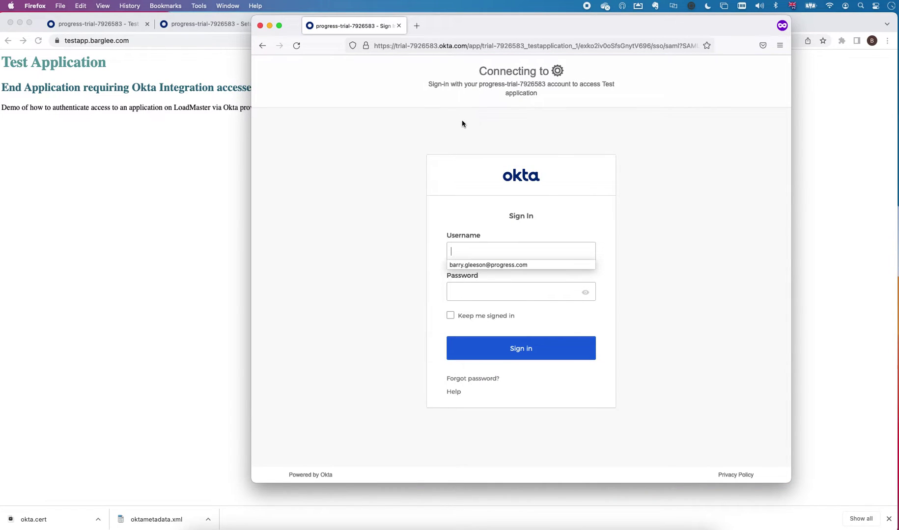
# - Sign in to Okta with the saved username and the account password
pyautogui.click(503, 265)
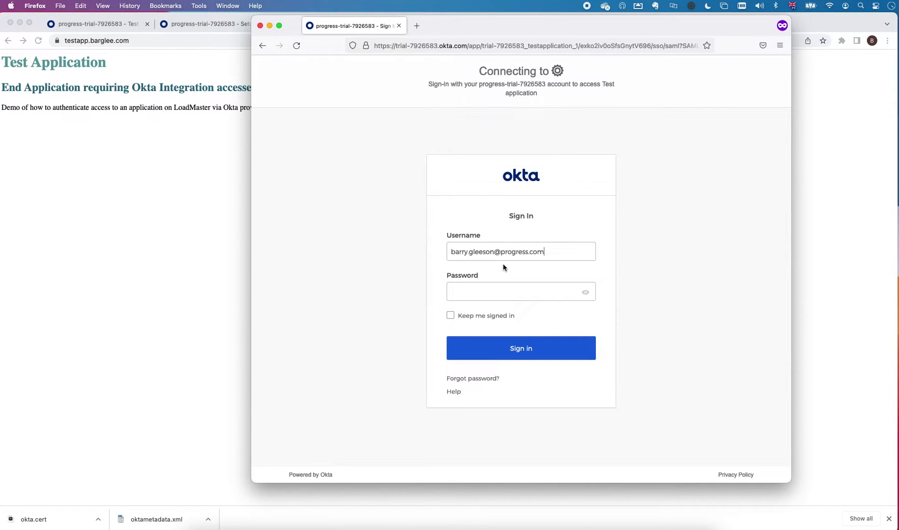
pyautogui.click(475, 296)
pyautogui.write('••')
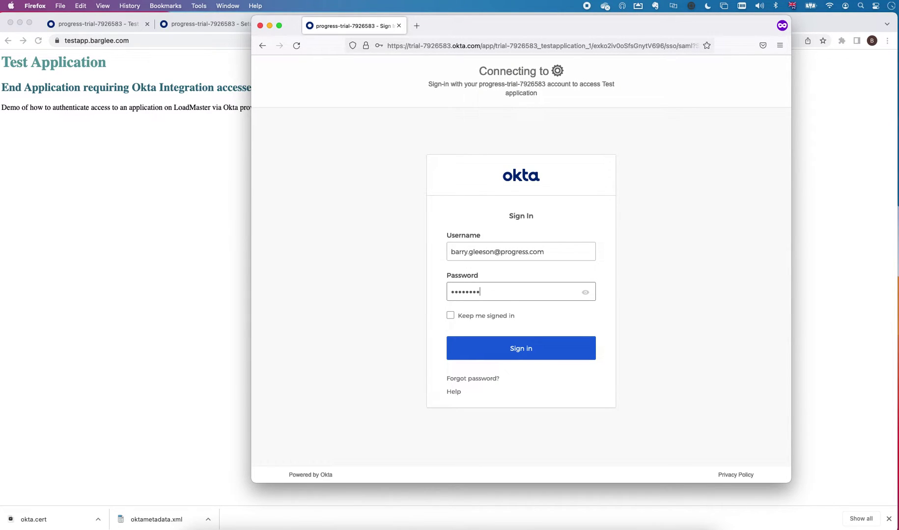
pyautogui.press('BackSpace')
pyautogui.press('BackSpace')
pyautogui.press('BackSpace')
pyautogui.press('BackSpace')
pyautogui.press('BackSpace')
pyautogui.press('BackSpace')
pyautogui.press('BackSpace')
pyautogui.press('BackSpace')
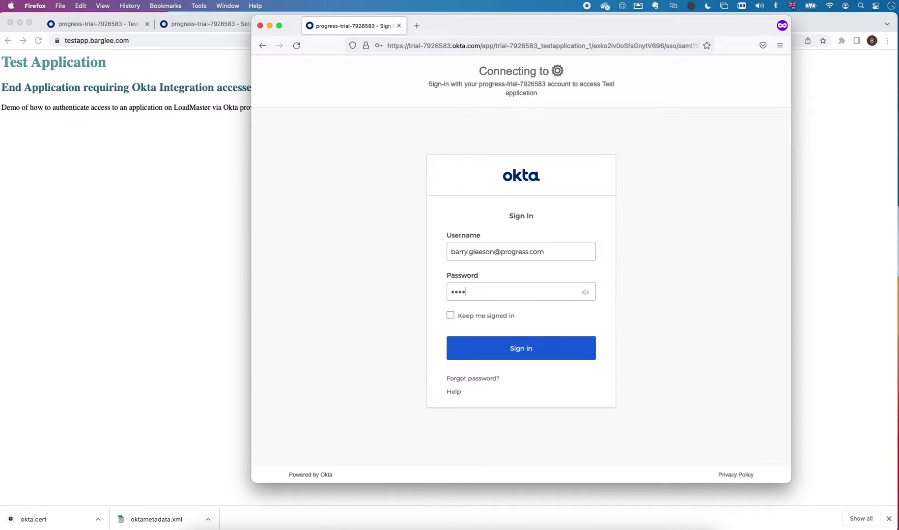
pyautogui.write('•••••')
pyautogui.click(538, 347)
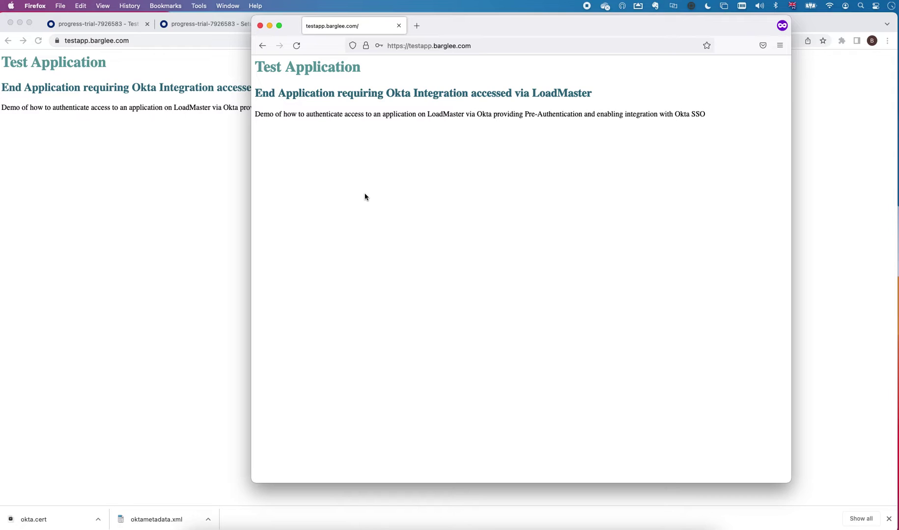
# - Set the Testapp service's SSO logoff string to /logout in LoadMaster
pyautogui.click(213, 92)
pyautogui.click(328, 23)
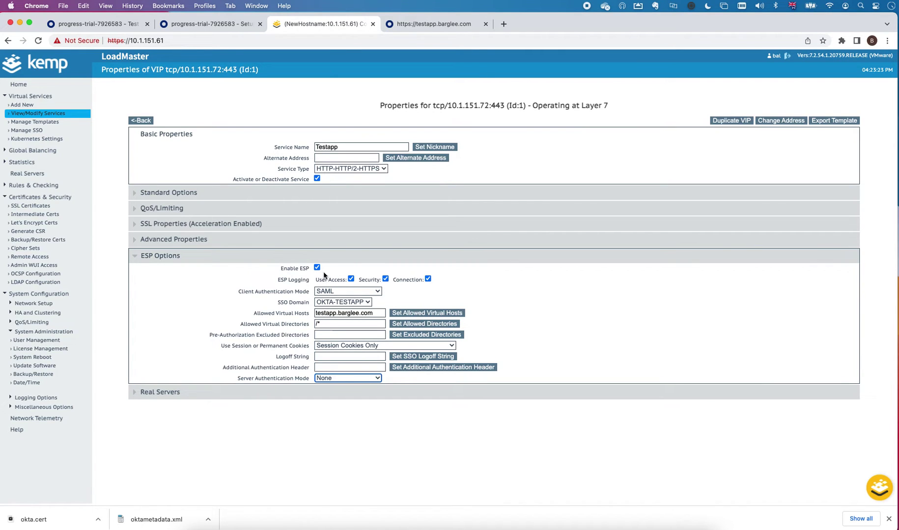
pyautogui.click(319, 357)
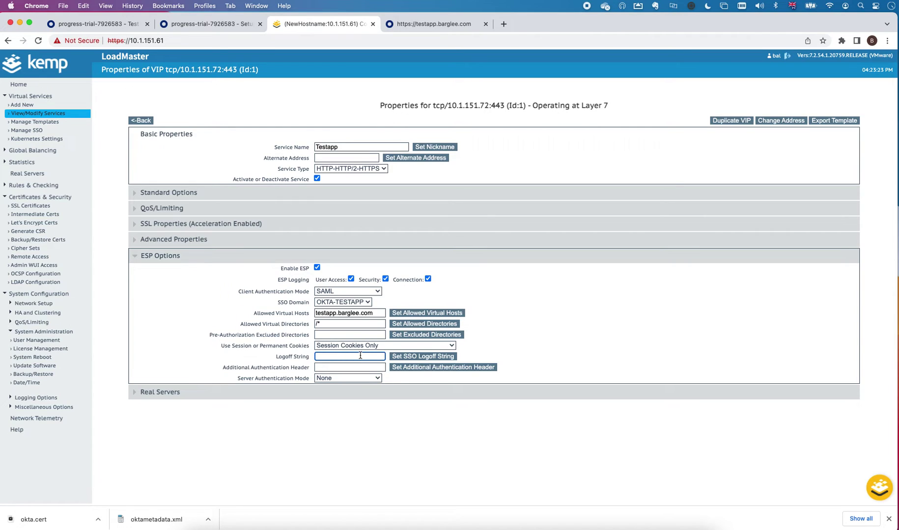
pyautogui.write('/logout')
pyautogui.click(414, 357)
# - Replace the OKTA-TESTAPP domain's IdP Logoff URL with the pasted Okta signout URL
pyautogui.click(27, 130)
pyautogui.click(334, 140)
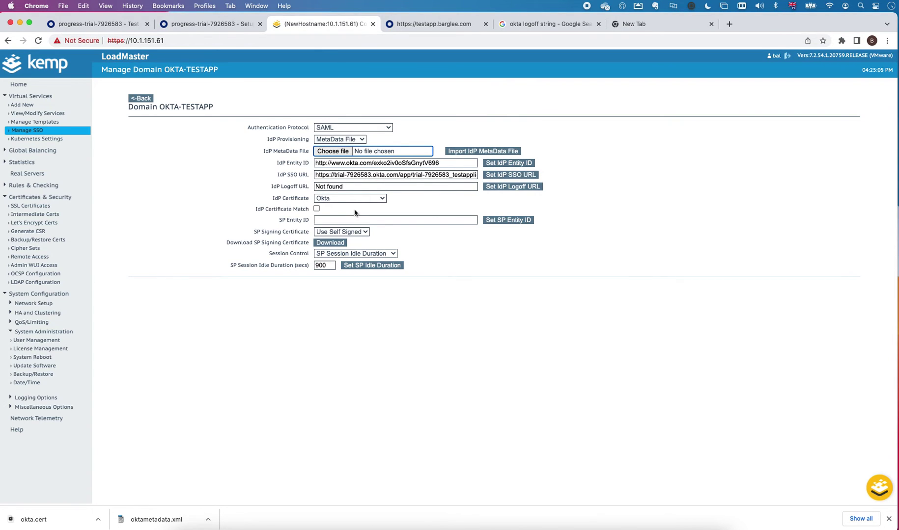
pyautogui.tripleClick(338, 187)
pyautogui.write('https://trial-7926583-admin.okta.com/login/admin/signout')
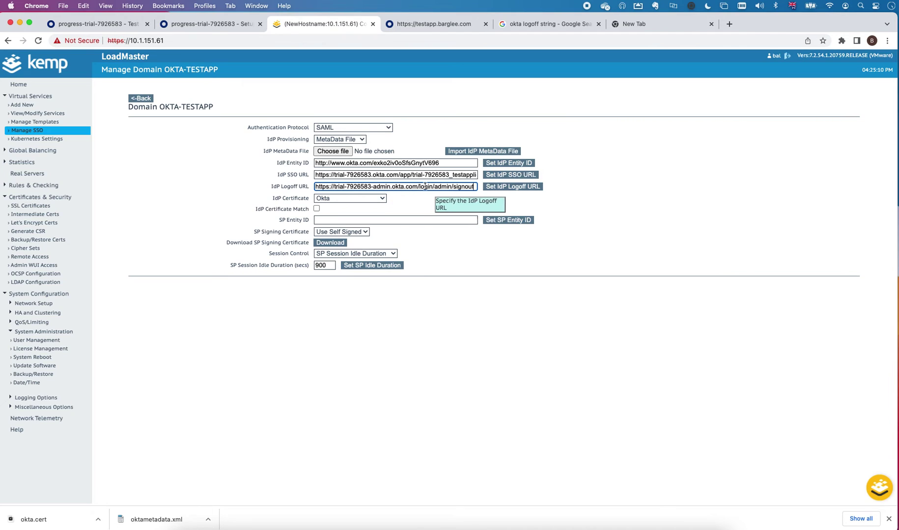
pyautogui.click(514, 190)
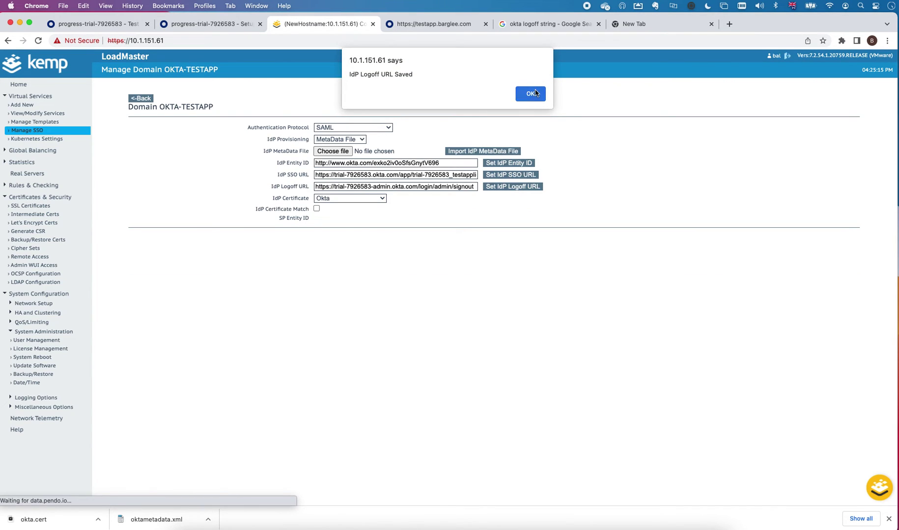
pyautogui.click(533, 92)
# - Correct the Testapp logoff string to /logoff and reopen the OKTA-TESTAPP domain settings
pyautogui.click(50, 114)
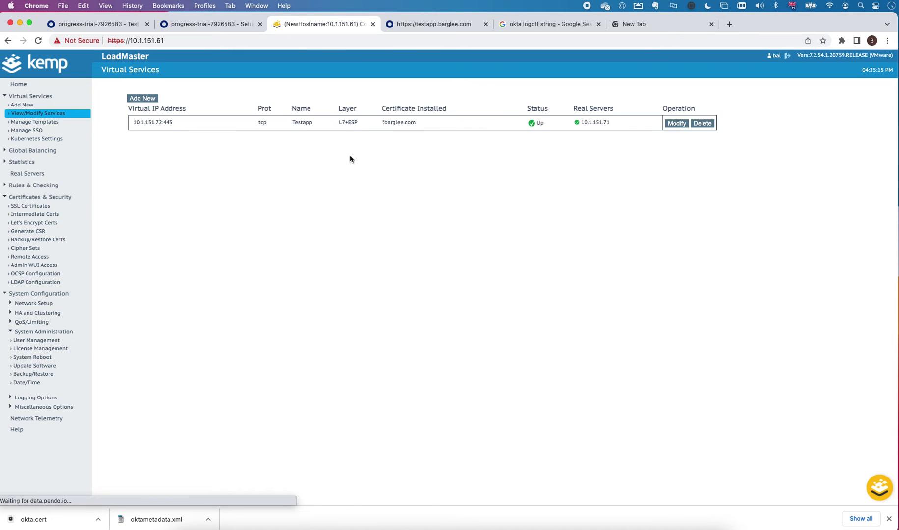
pyautogui.click(675, 123)
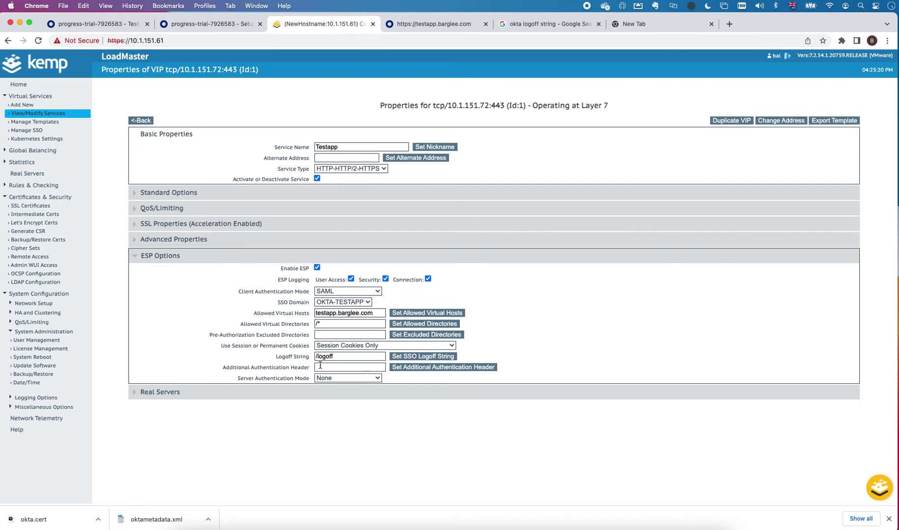
pyautogui.click(316, 357)
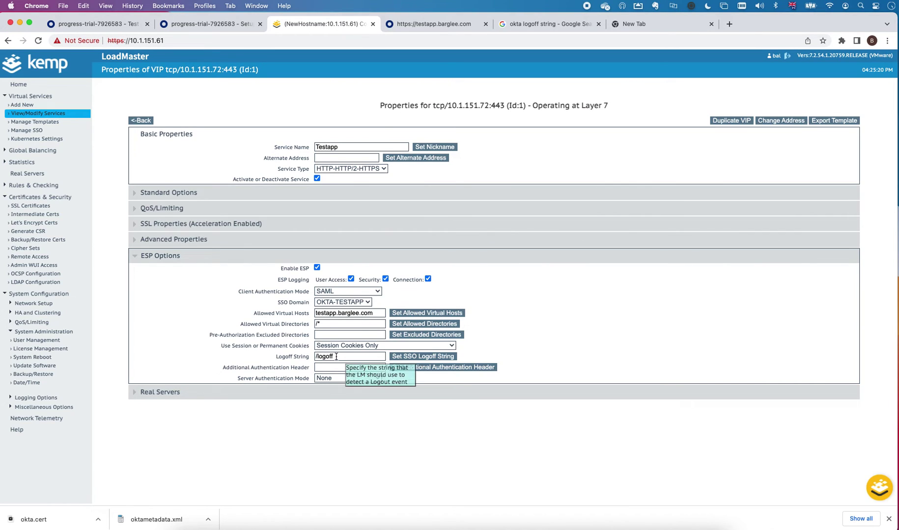
pyautogui.write('/')
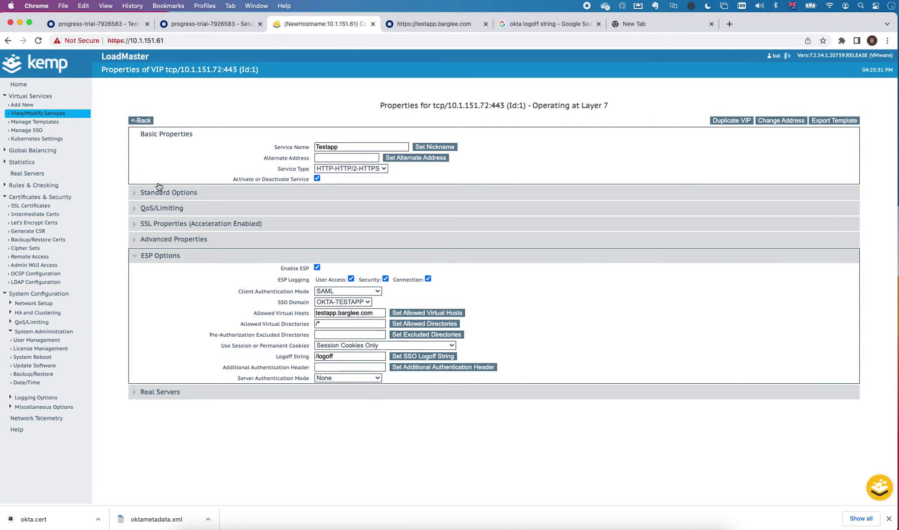
pyautogui.click(42, 131)
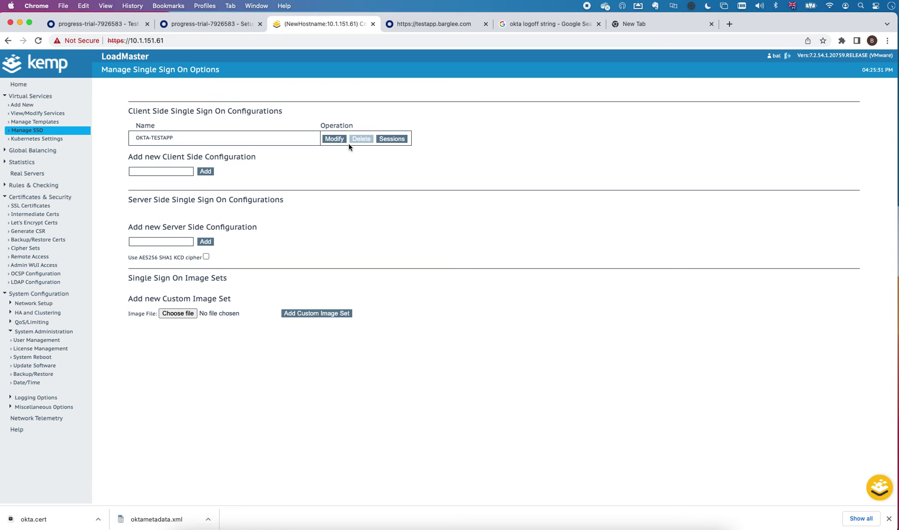
pyautogui.click(335, 139)
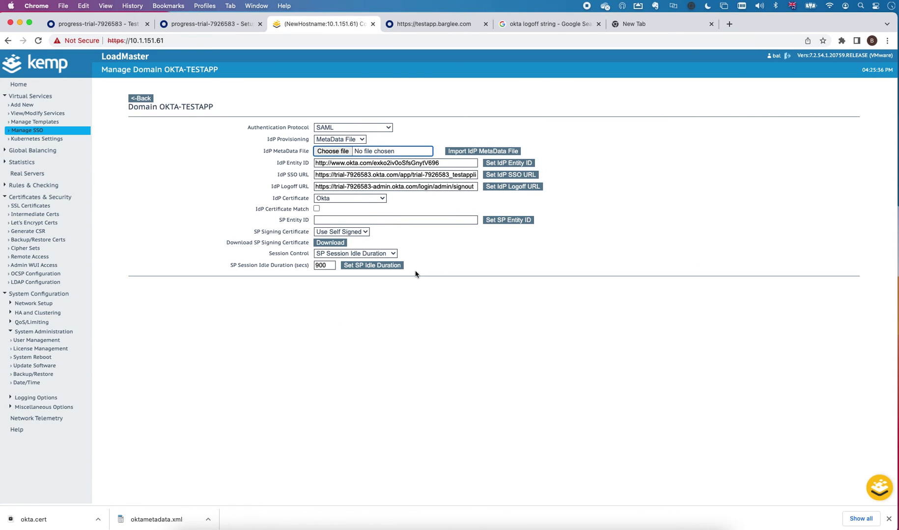
pyautogui.rightClick(262, 523)
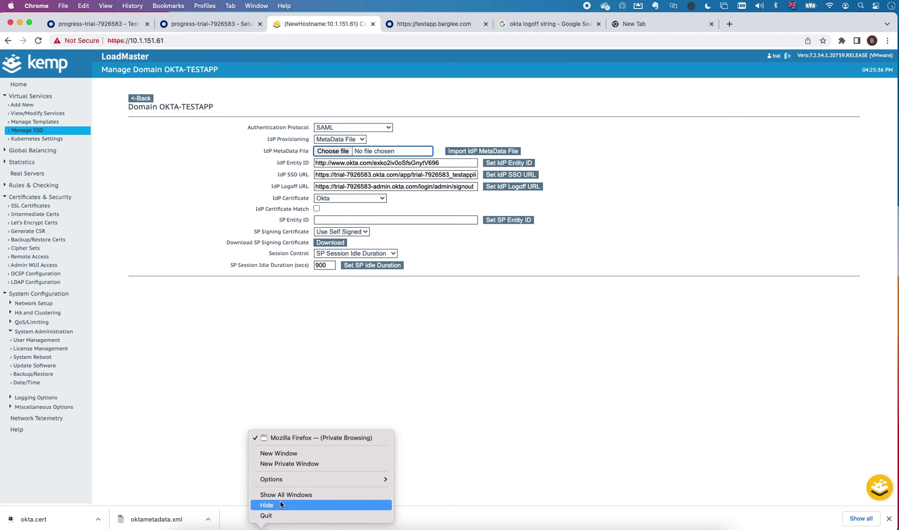
pyautogui.click(298, 464)
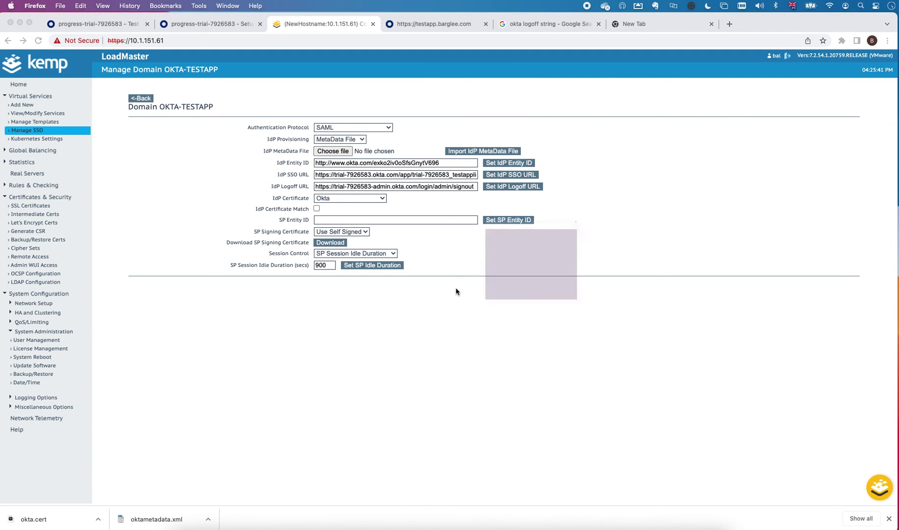
pyautogui.write('ht')
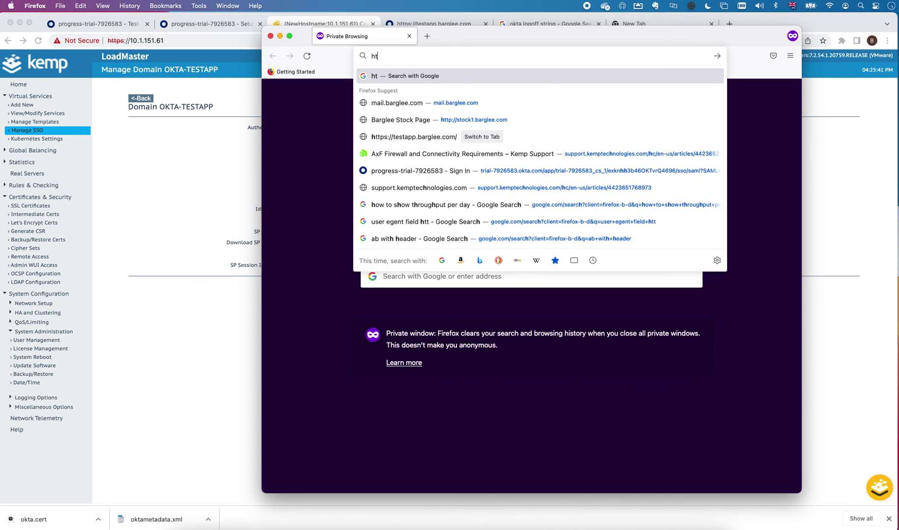
pyautogui.write('tps://testapp.barglee.com')
pyautogui.press('Return')
pyautogui.press('super+l')
pyautogui.write('/logoff')
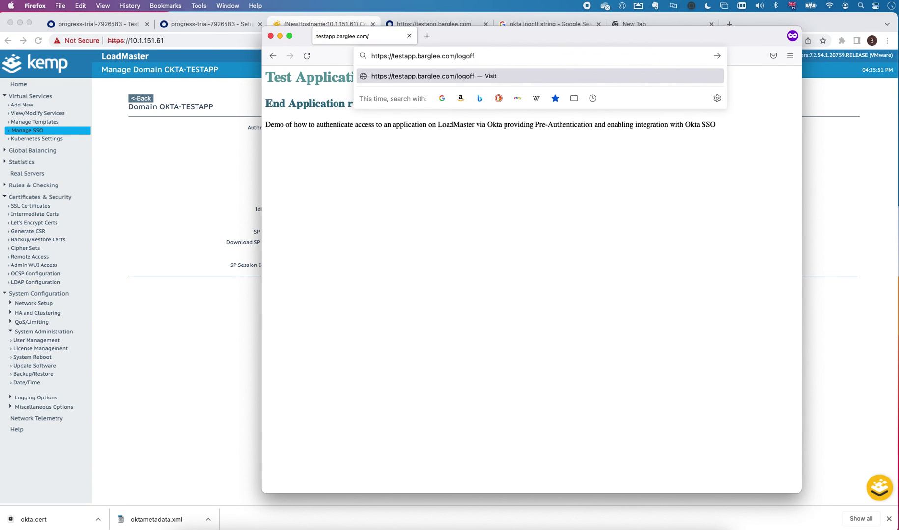
pyautogui.press('Return')
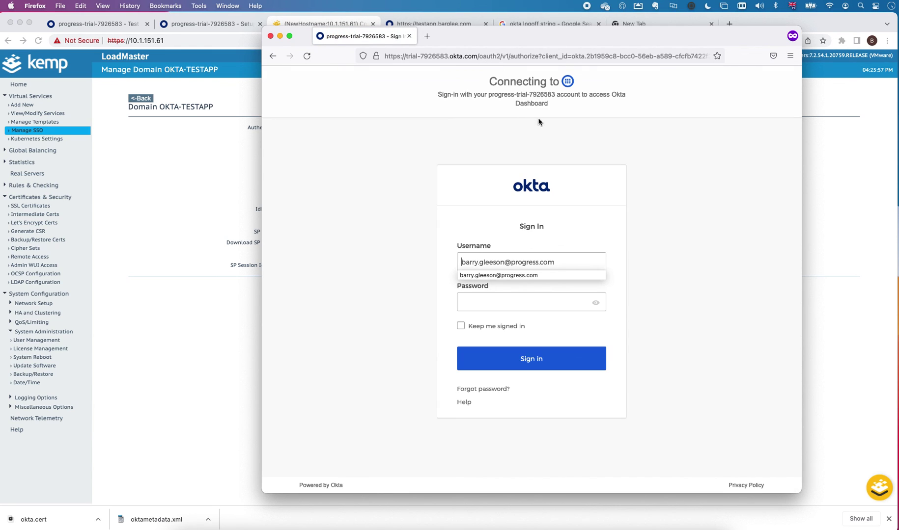
pyautogui.press('super+Tab')
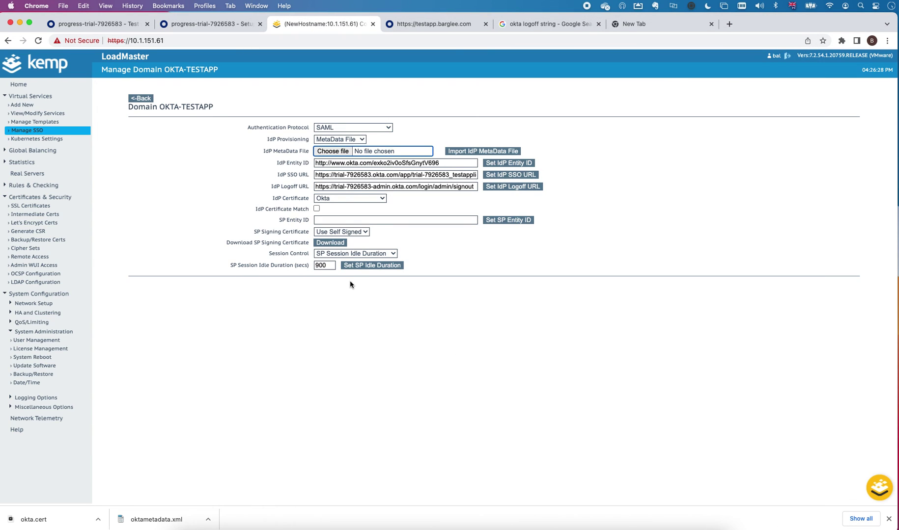